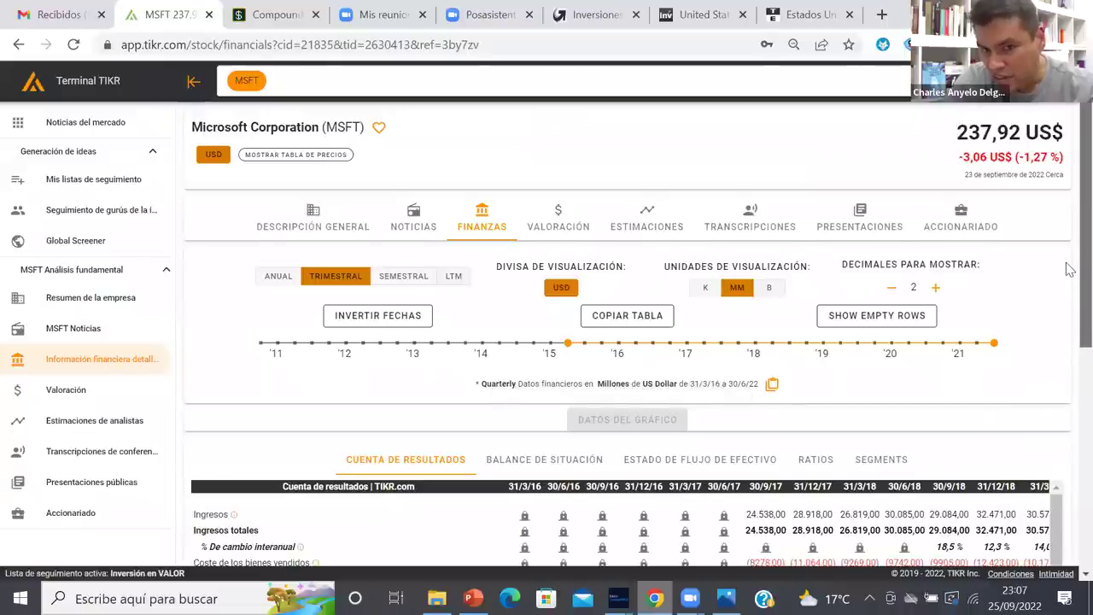
Examine the quarterly Ingresos totales chart for Microsoft across all periods shown, up to the latest quarter
scroll(653, 137, "down", 2)
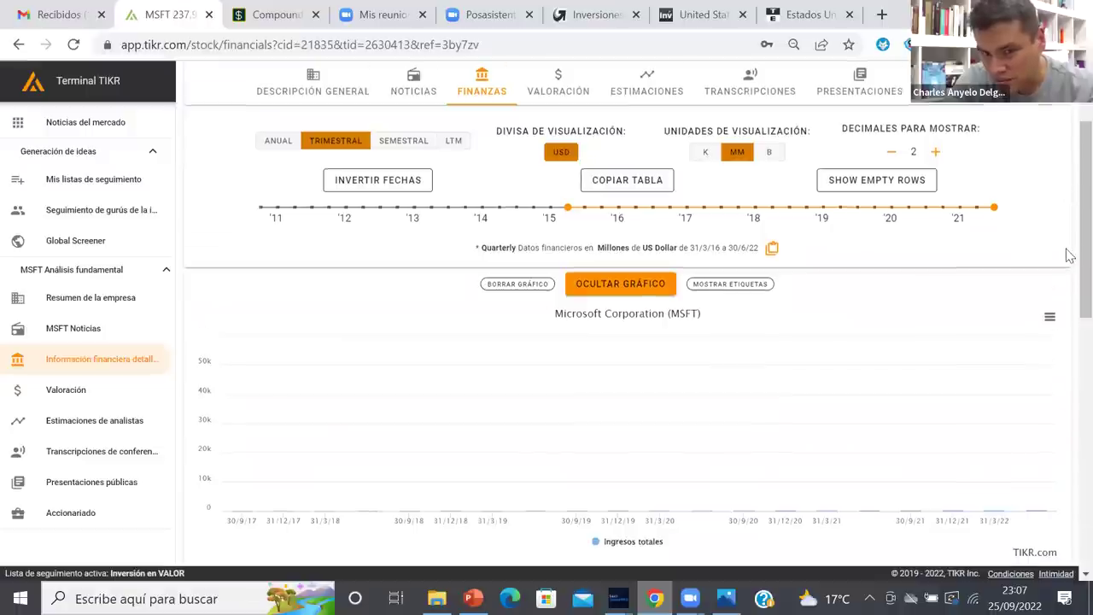
scroll(1067, 265, "down", 2)
scroll(1067, 276, "down", 2)
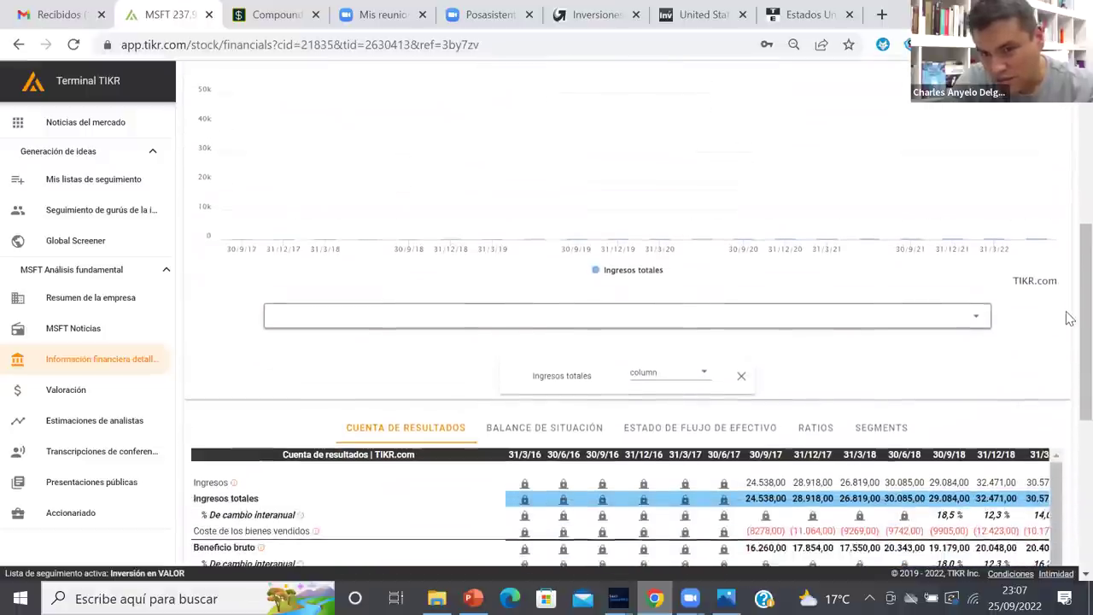
scroll(1067, 320, "up", 3)
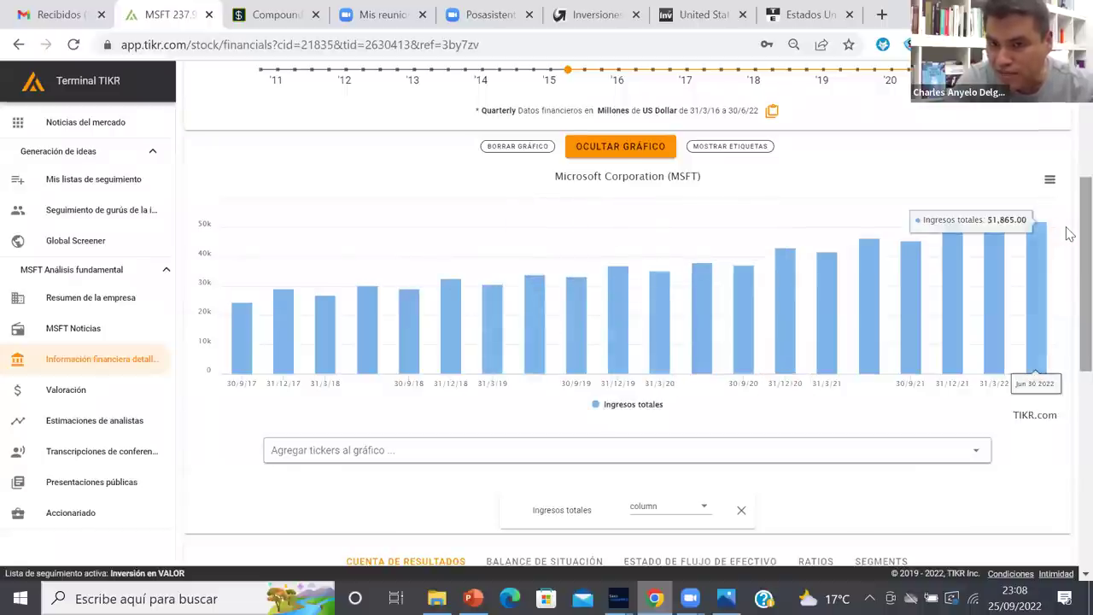
scroll(1067, 255, "down", 1)
scroll(1067, 255, "down", 1)
scroll(1067, 255, "up", 2)
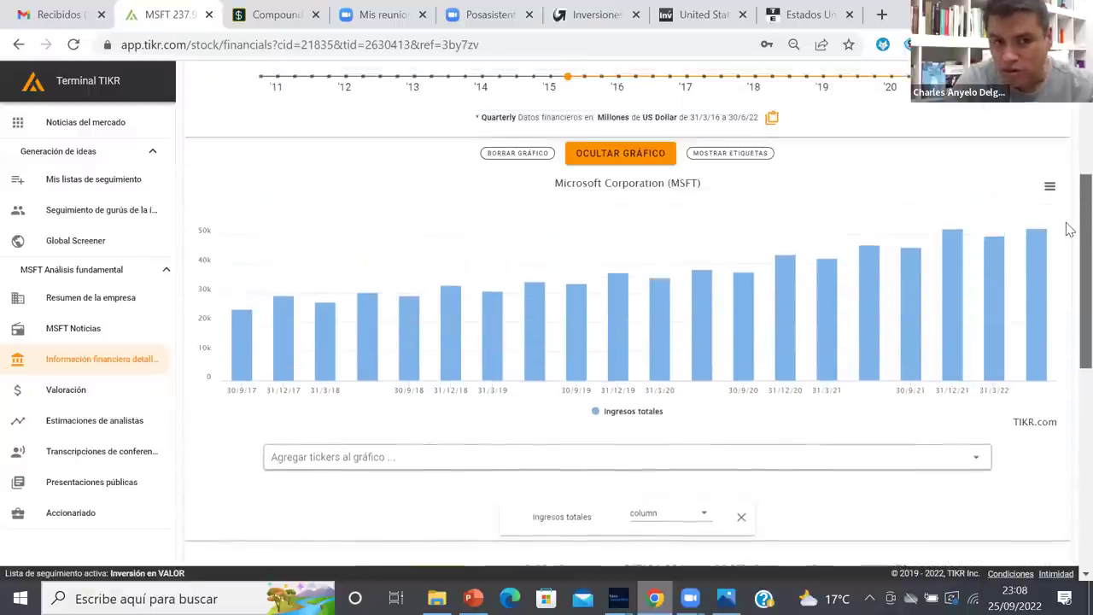
scroll(1067, 246, "up", 3)
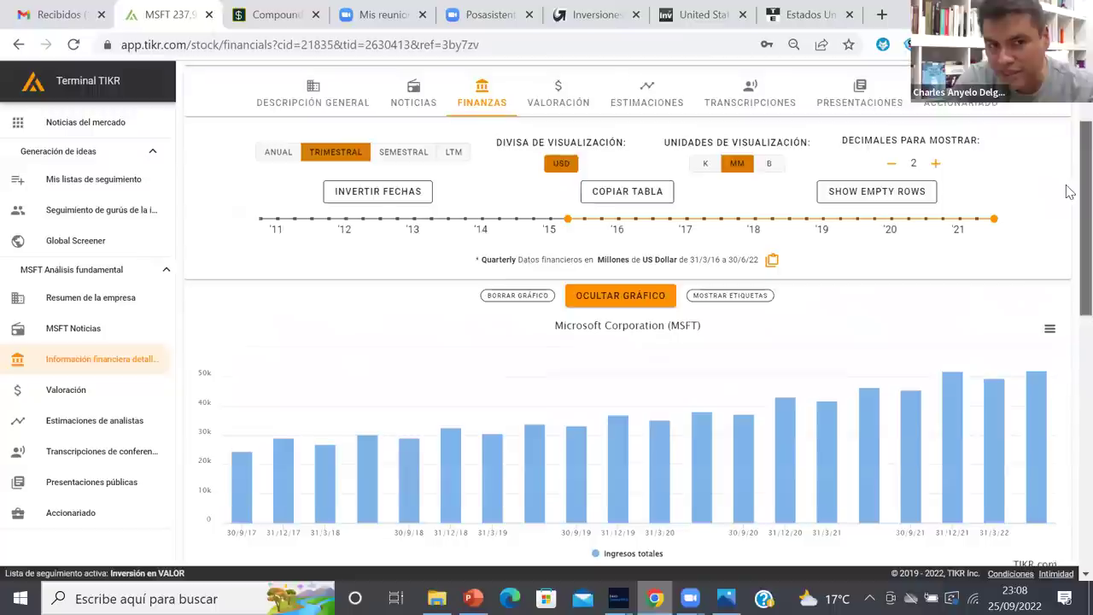
Switch the financial data to annual periods and extend the date range back to start at 30/6/13
left_click(274, 158)
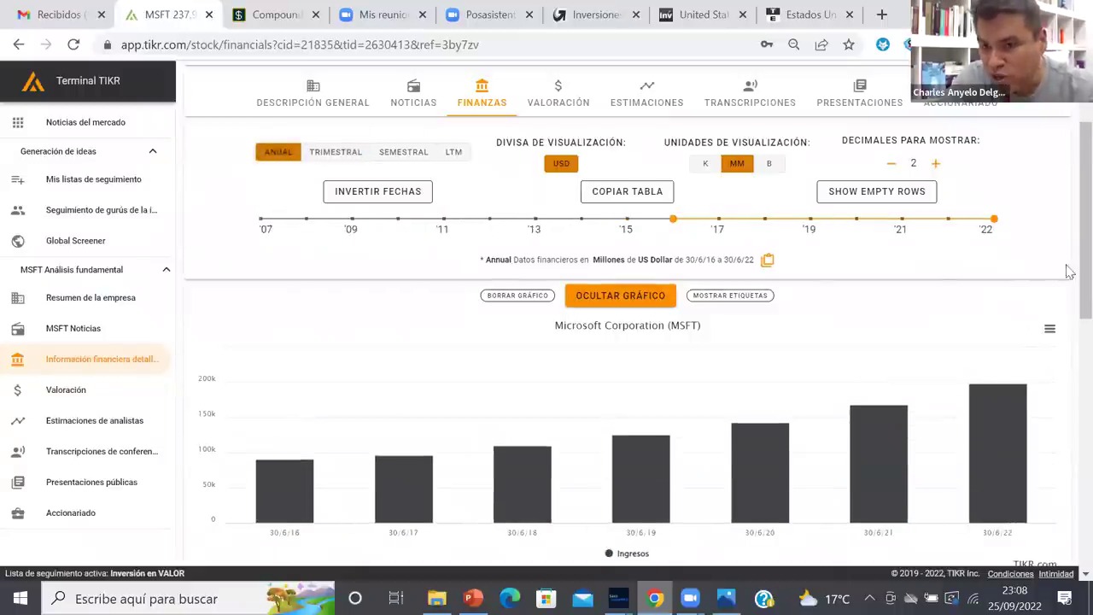
mouse_move(658, 222)
left_click_drag(671, 220, 534, 219)
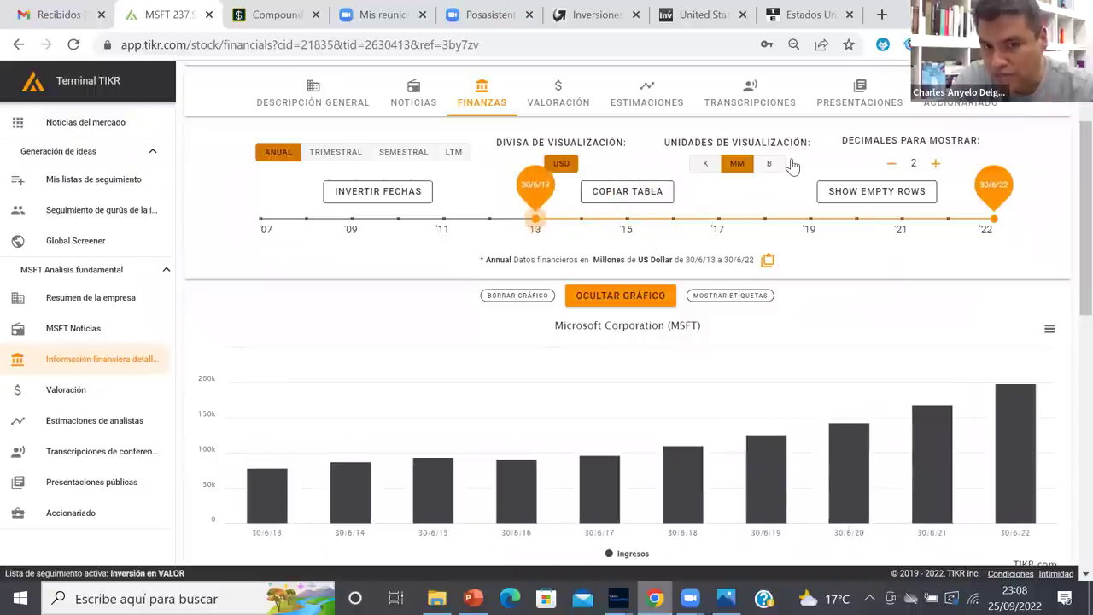
Remove the Ingresos series from the chart using its row in the income statement
scroll(1066, 265, "down", 3)
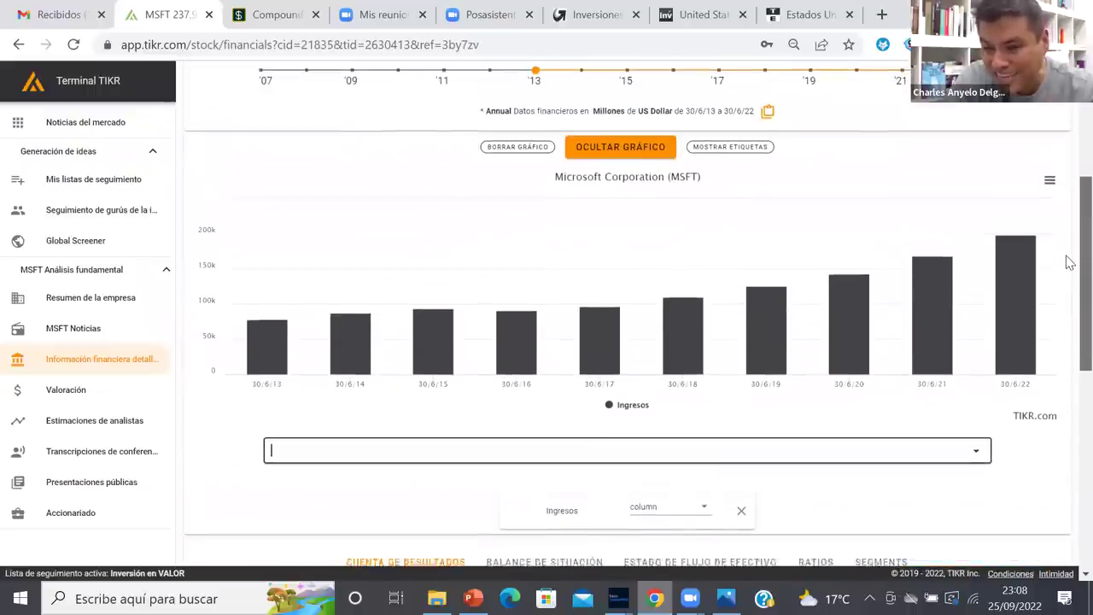
scroll(1067, 261, "down", 3)
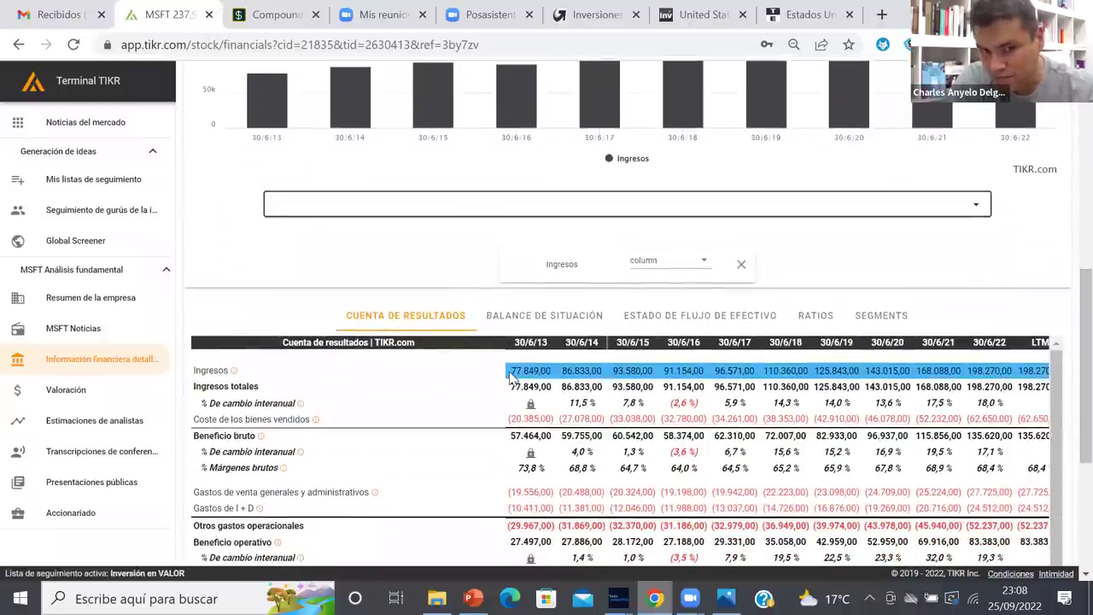
scroll(512, 376, "down", 3)
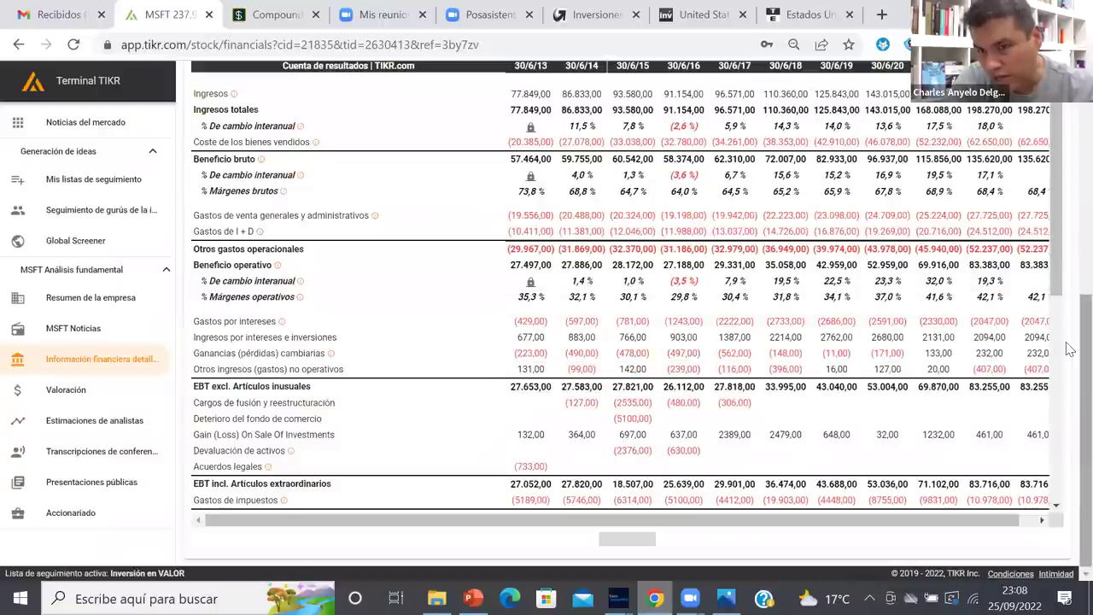
Examine the annual income statement from revenue through operating profit down to the tax expense rows
scroll(1065, 348, "up", 1)
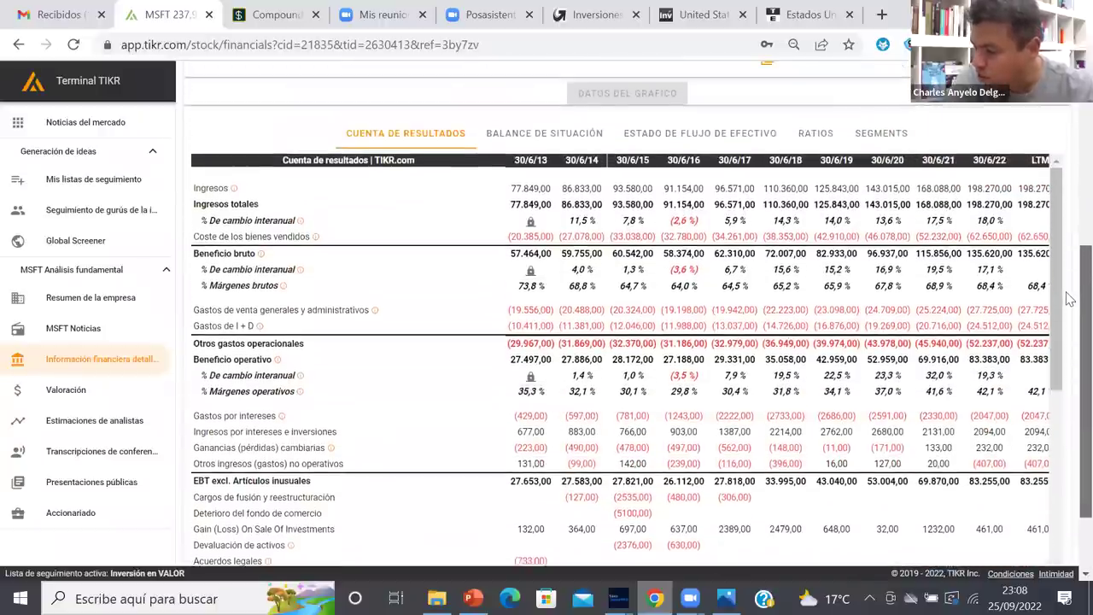
scroll(1069, 291, "up", 1)
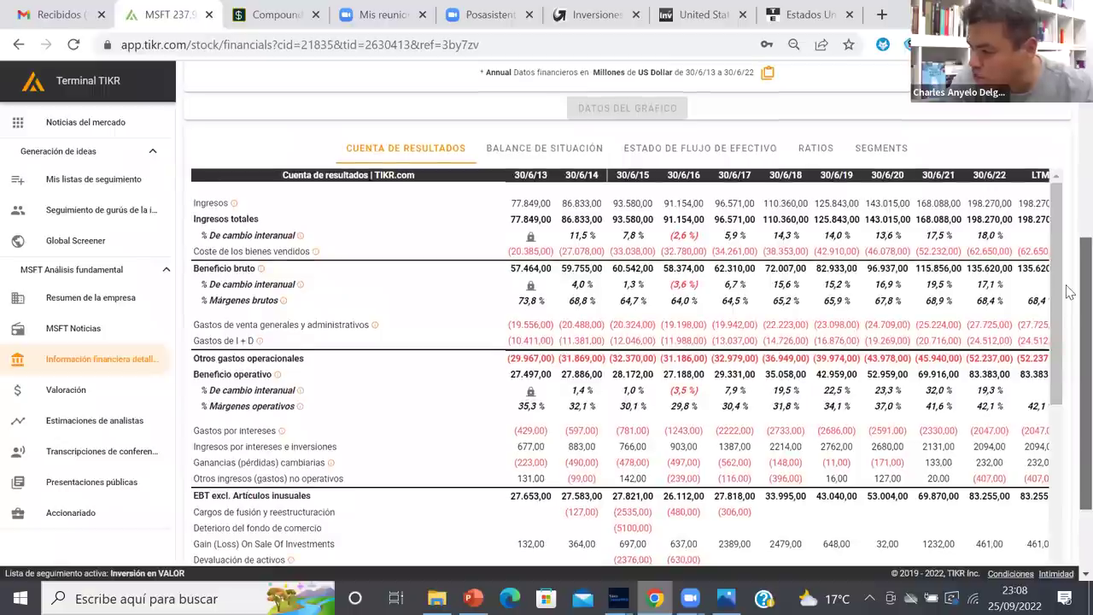
scroll(1069, 291, "up", 1)
scroll(1069, 288, "down", 2)
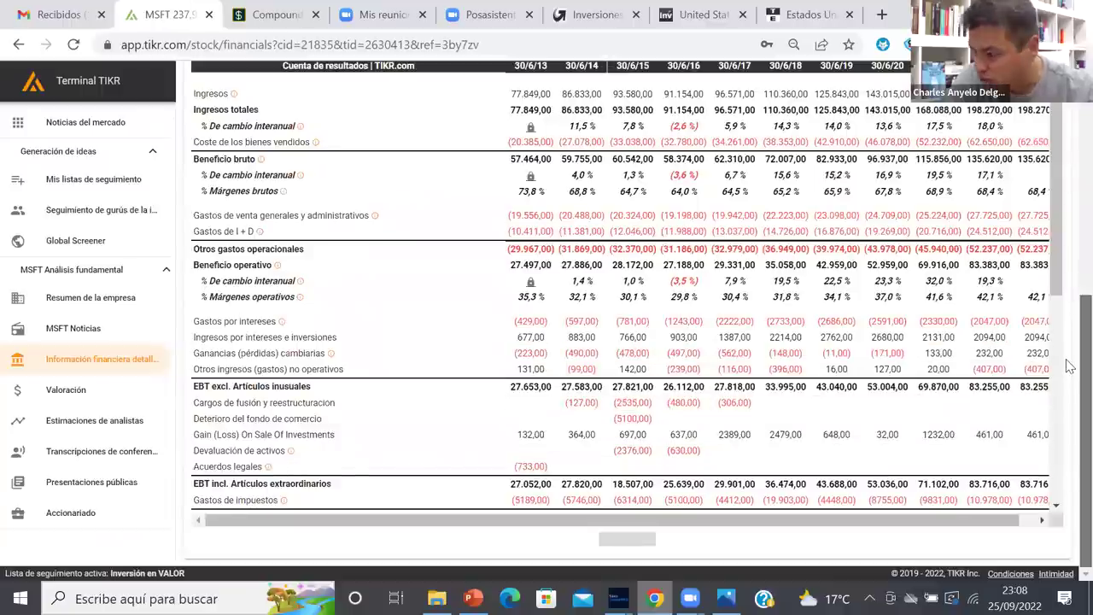
scroll(1067, 256, "up", 2)
scroll(1067, 239, "up", 1)
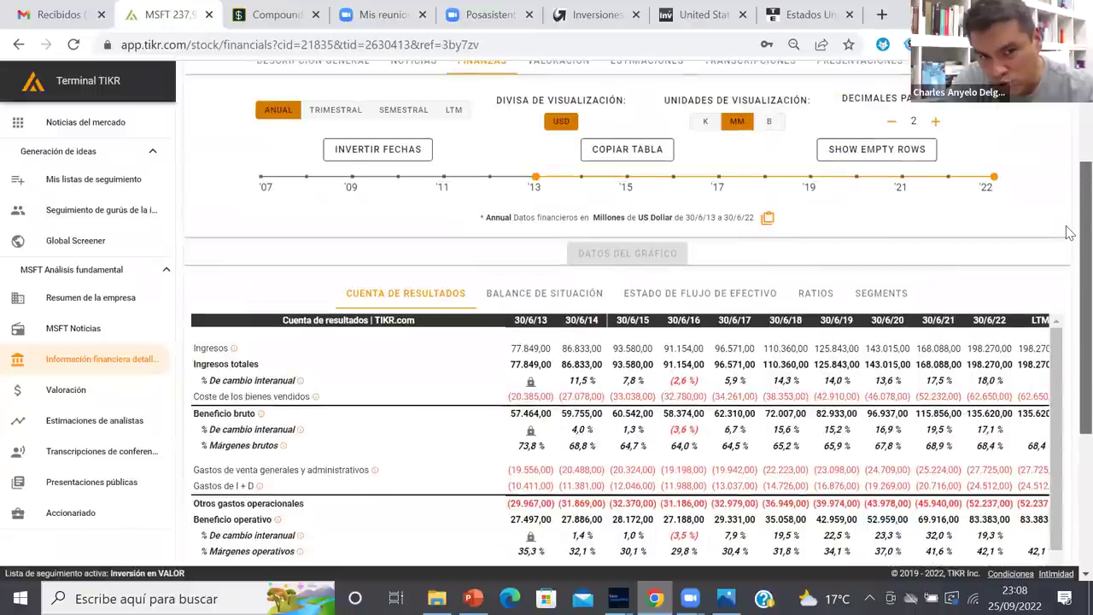
scroll(1067, 252, "down", 2)
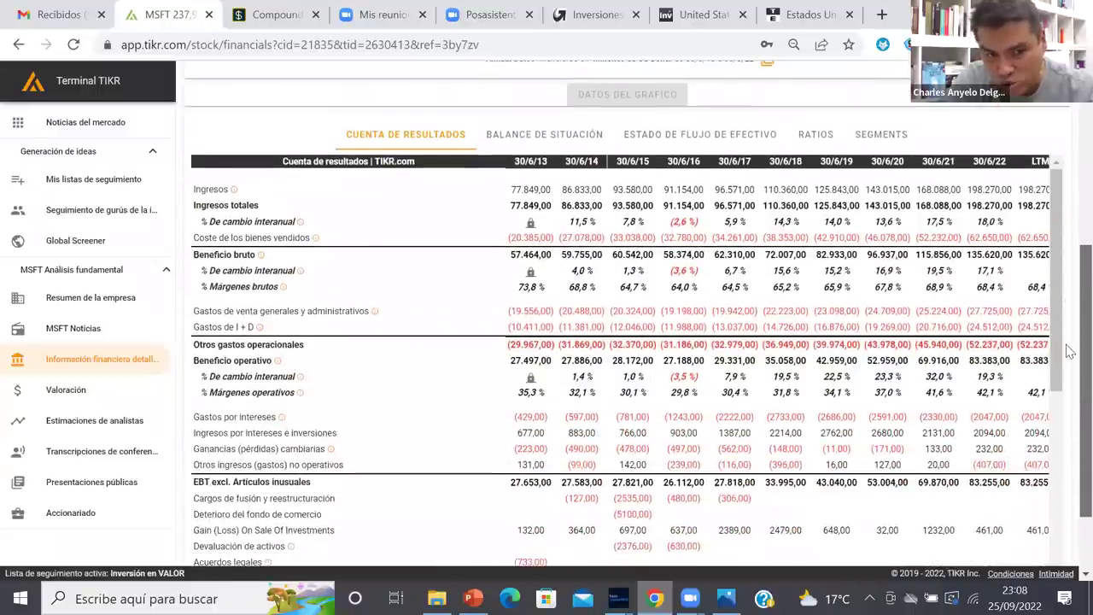
scroll(1067, 350, "down", 1)
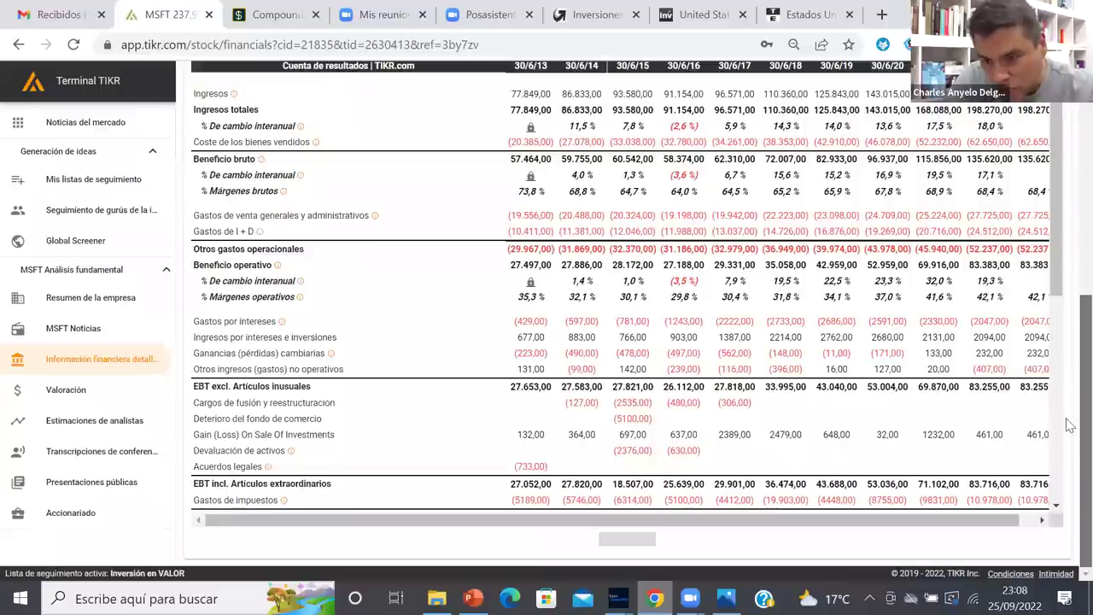
Chart the Beneficio netos row of the income statement and inspect its annual bars through 30/6/22
left_click_drag(1059, 287, 1067, 457)
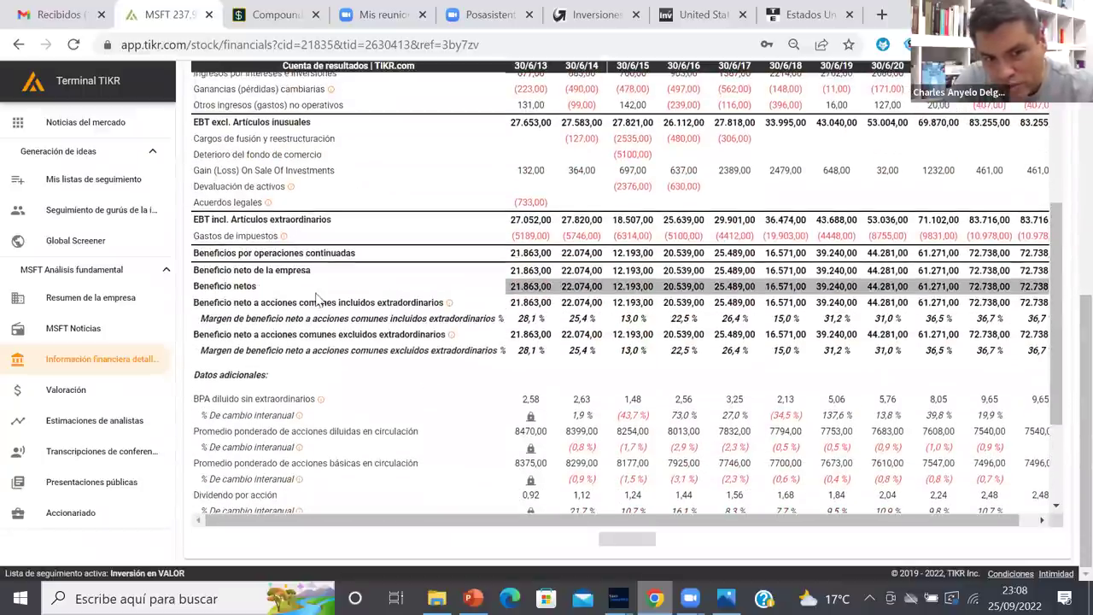
left_click(515, 290)
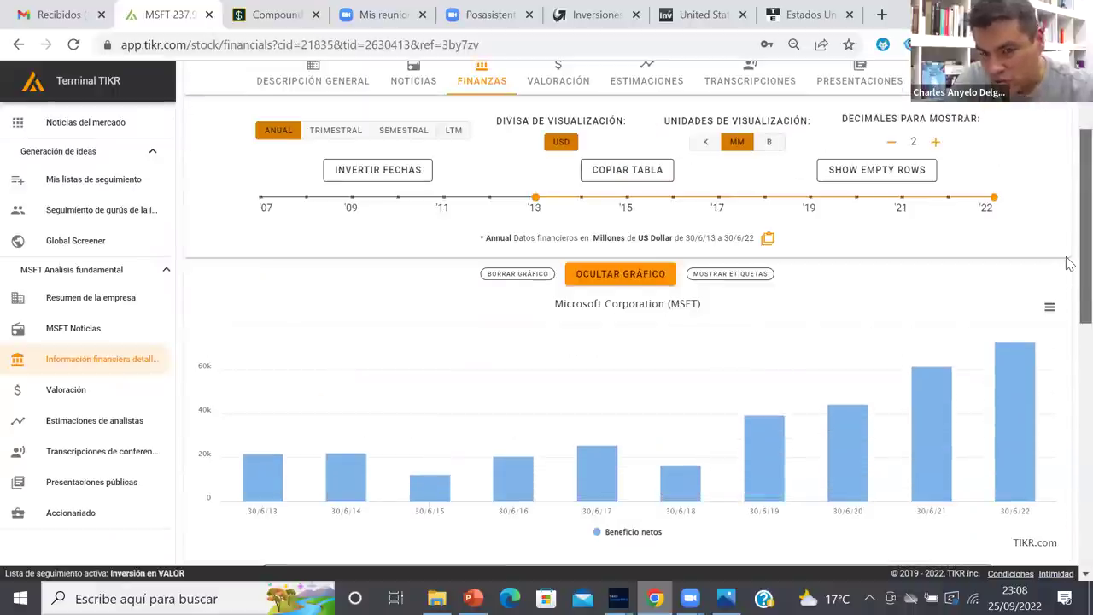
left_click_drag(1068, 263, 1066, 285)
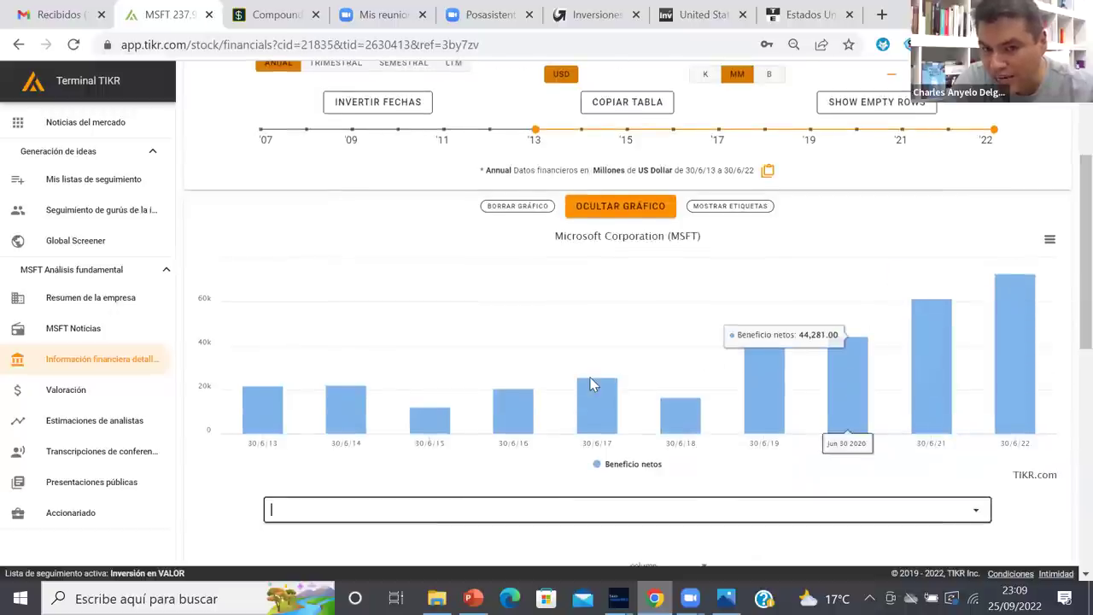
left_click(657, 397)
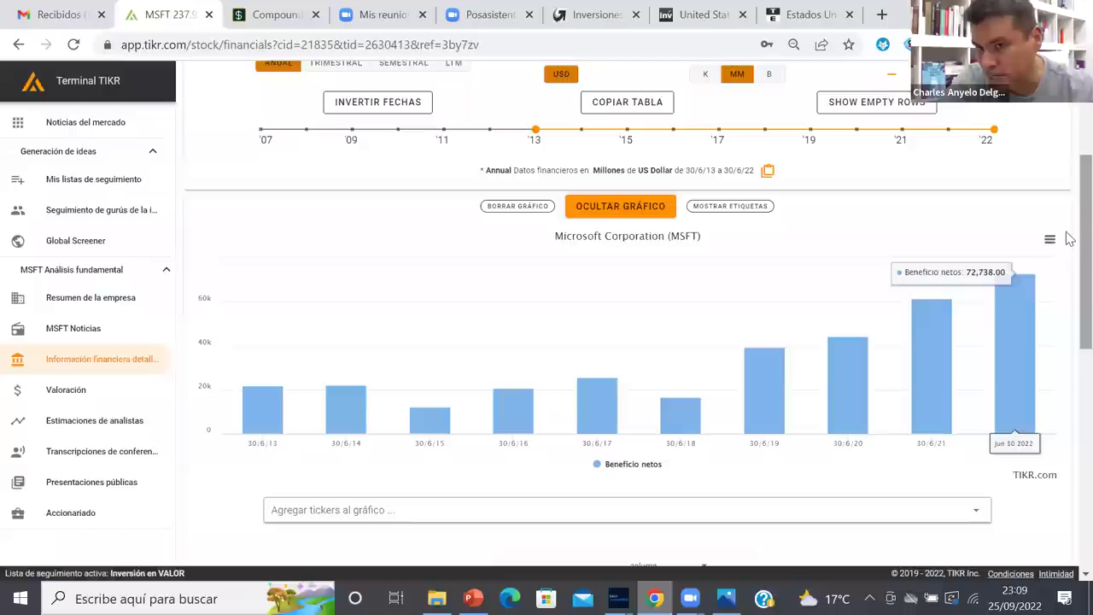
Add the Ingresos row to the chart alongside Beneficio netos and compare the two series by year
scroll(1067, 237, "down", 3)
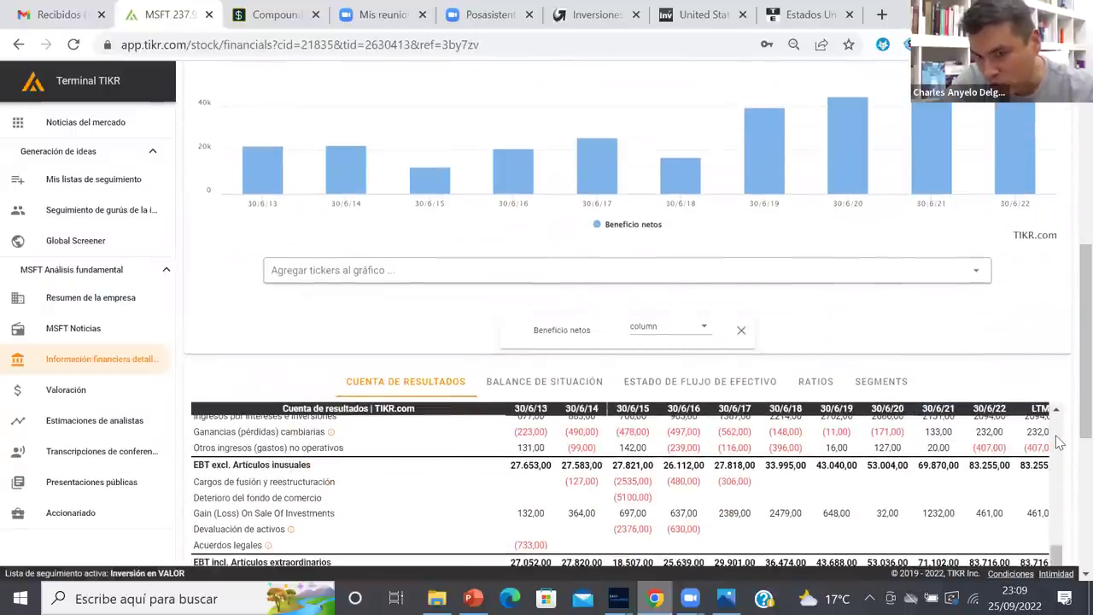
scroll(1056, 441, "up", 5)
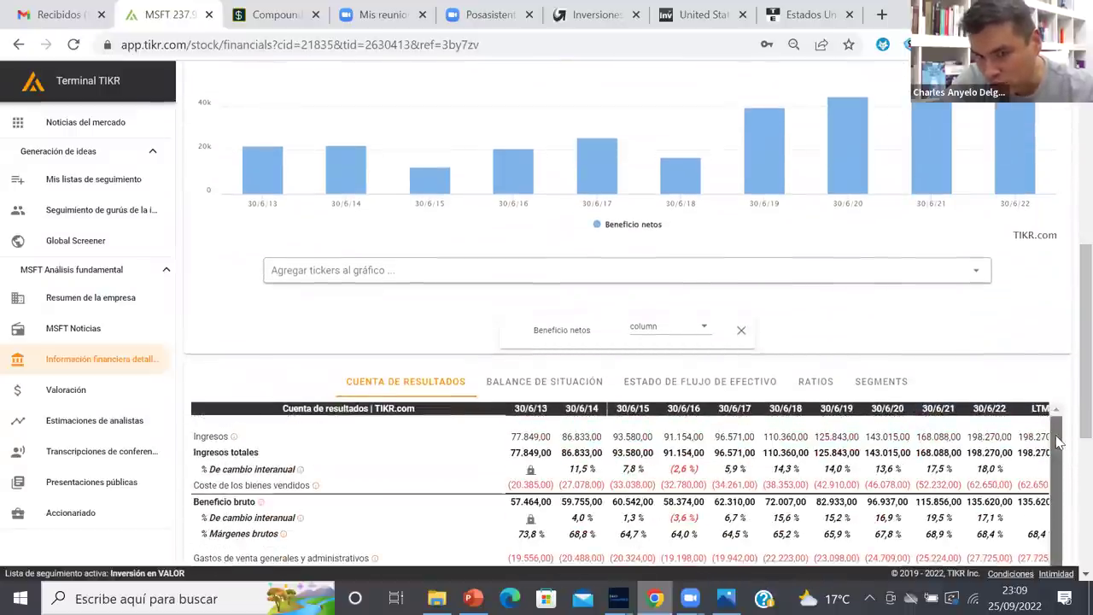
double_click(531, 436)
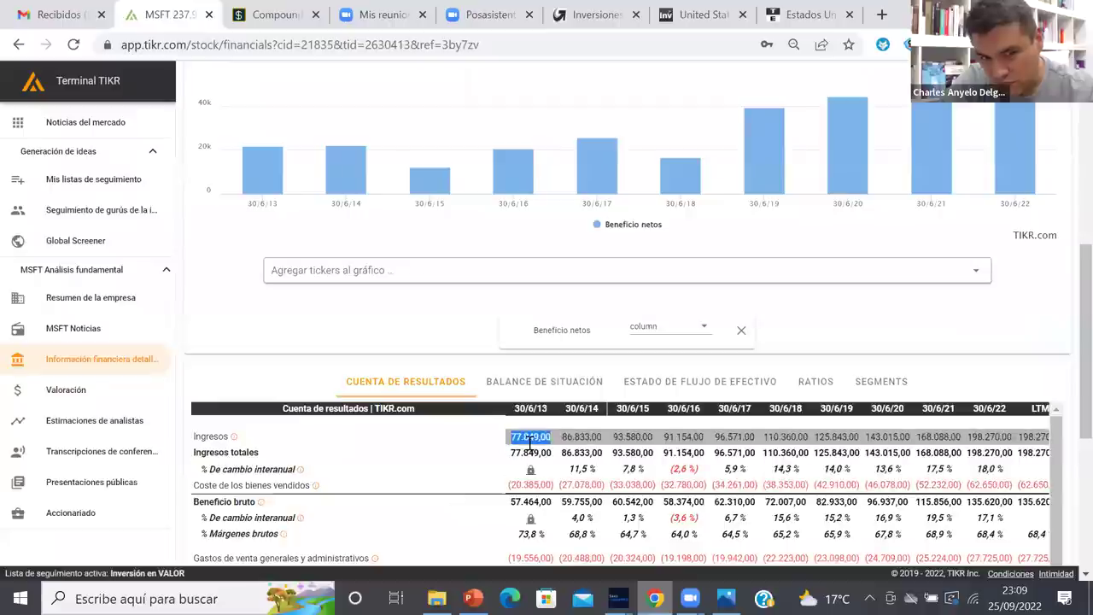
left_click(530, 438)
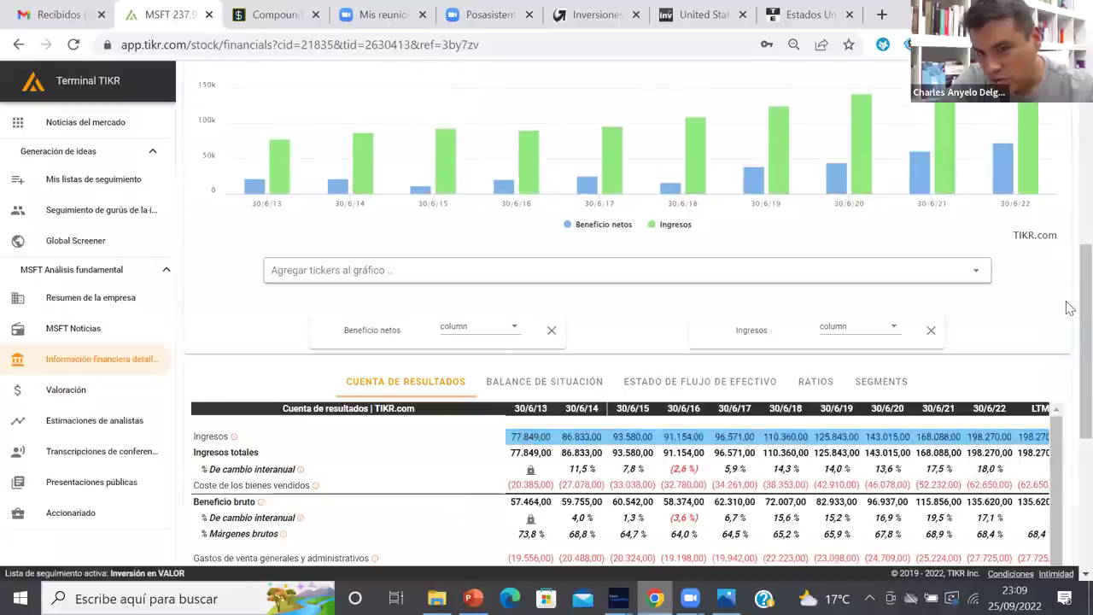
left_click_drag(1070, 307, 1069, 228)
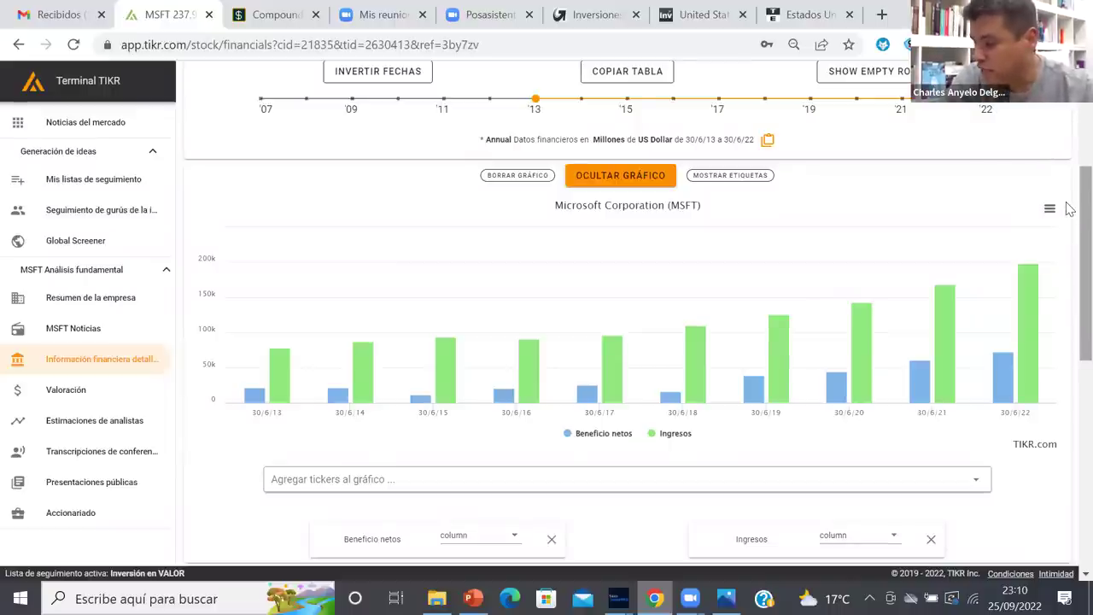
scroll(1069, 214, "down", 1)
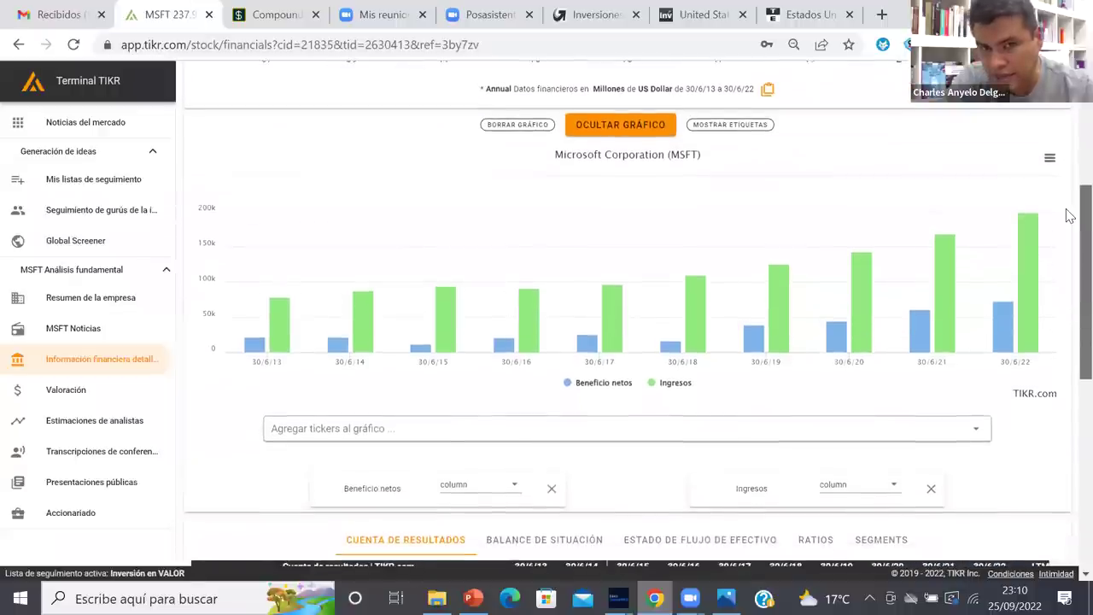
scroll(649, 136, "up", 2)
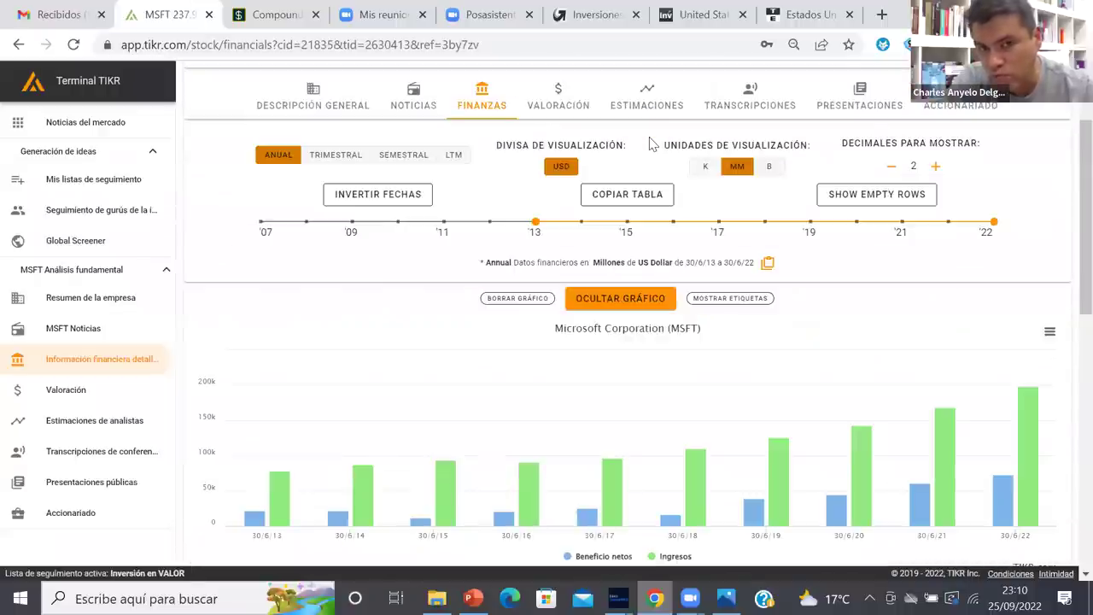
Clear the chart by removing both the Ingresos and Beneficio netos series
scroll(1069, 226, "down", 5)
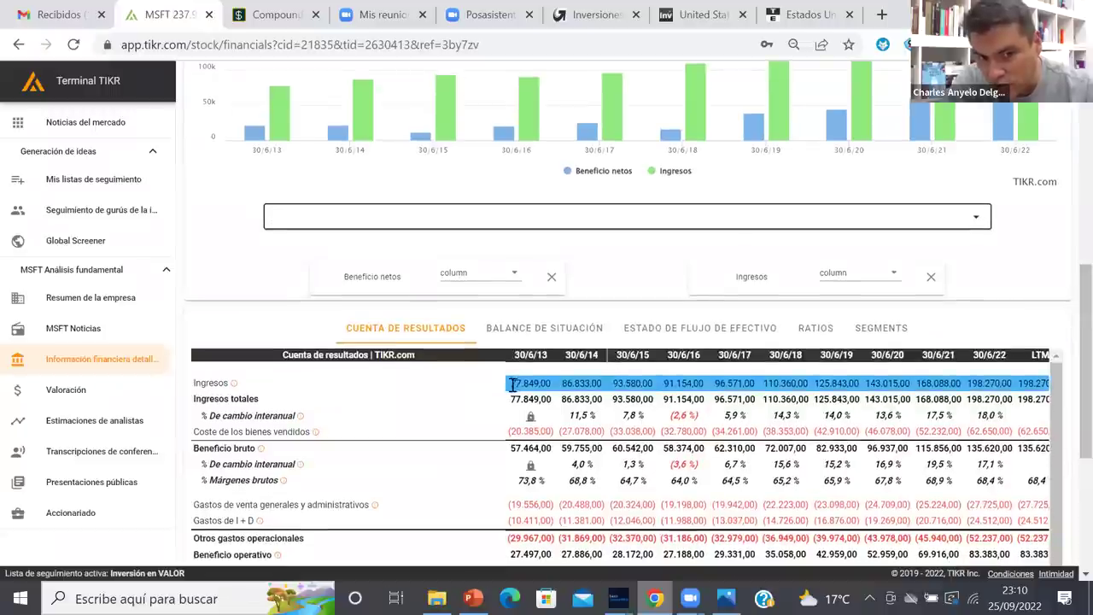
left_click(512, 383)
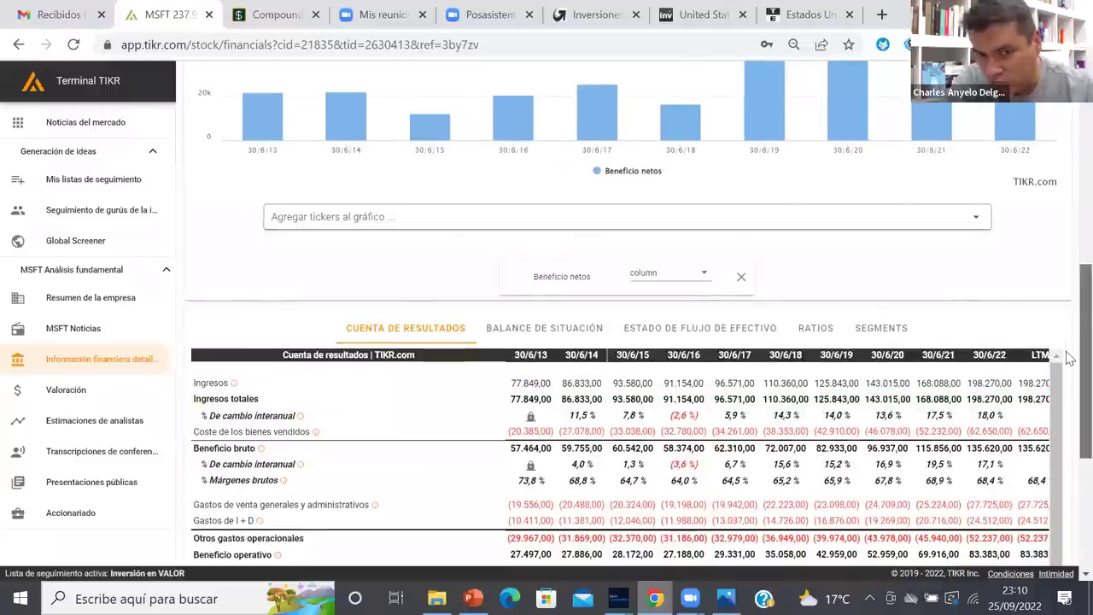
scroll(1069, 410, "down", 3)
scroll(1068, 434, "down", 3)
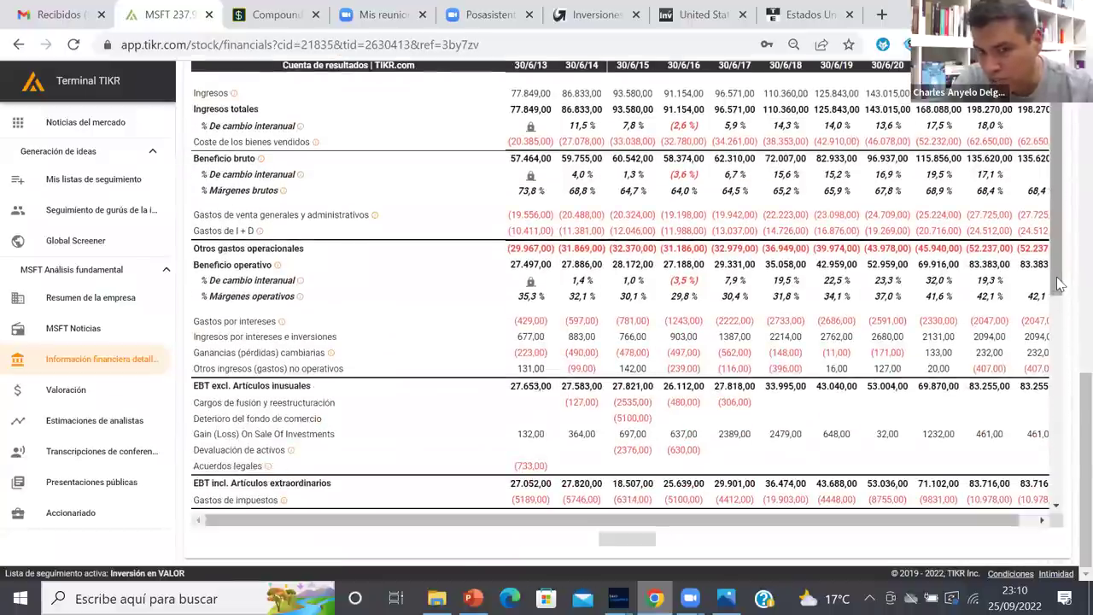
scroll(1061, 390, "down", 2)
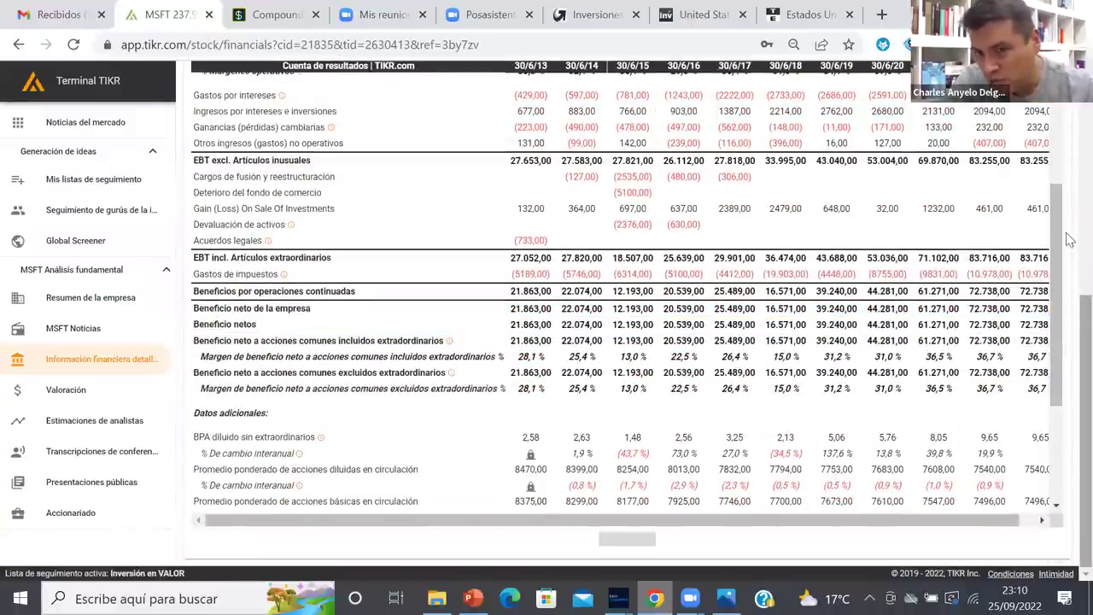
scroll(1067, 231, "up", 3)
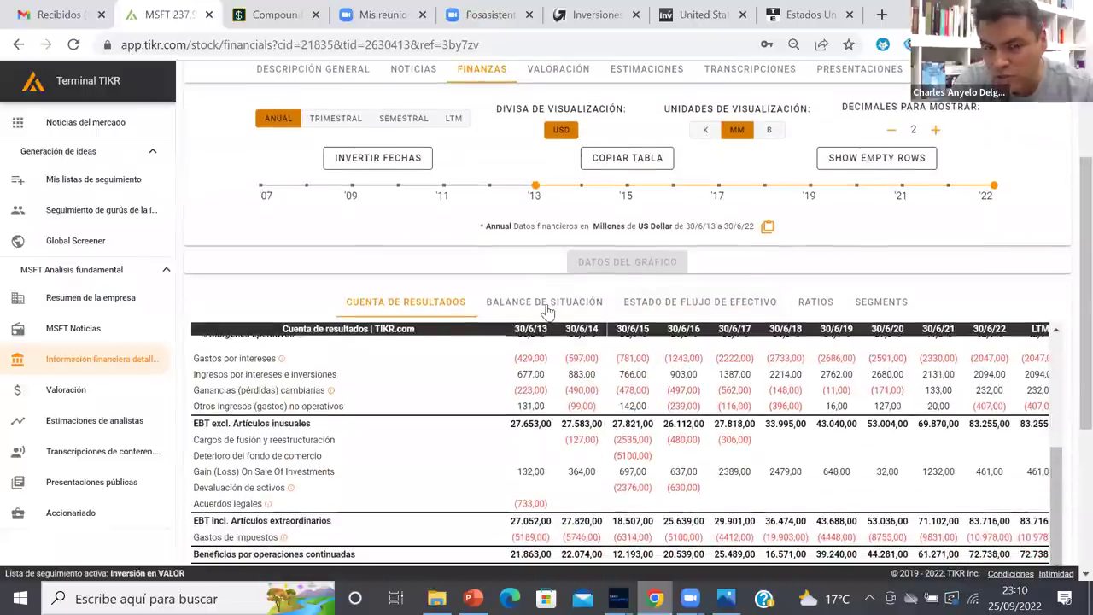
Open the balance sheet (Balance de situación) and chart the Efectivo total e inversiones a corto plazo row
left_click(547, 307)
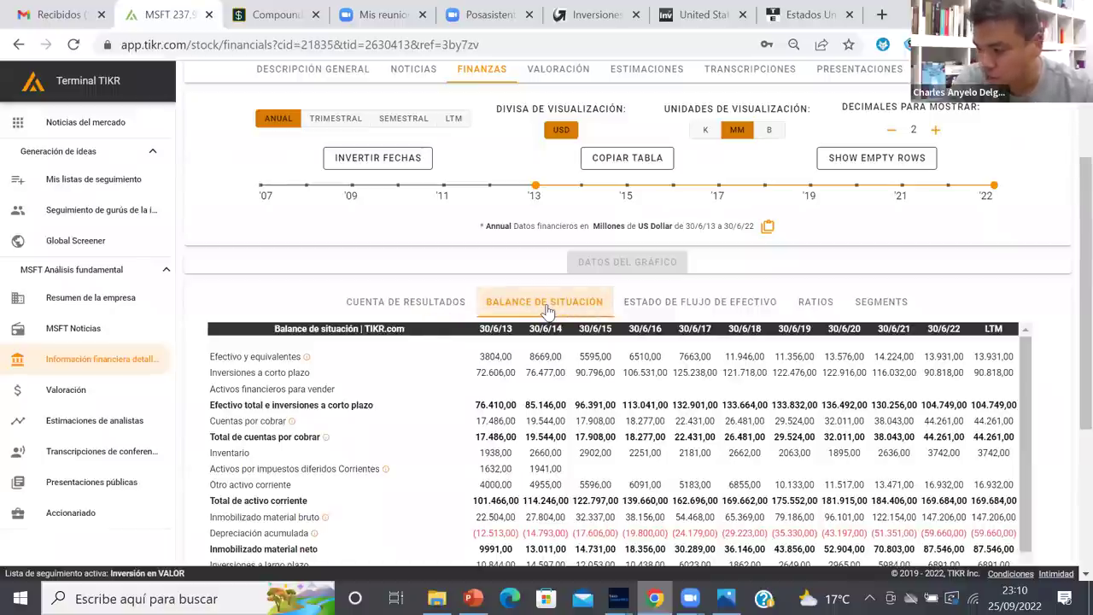
left_click_drag(1070, 237, 1070, 266)
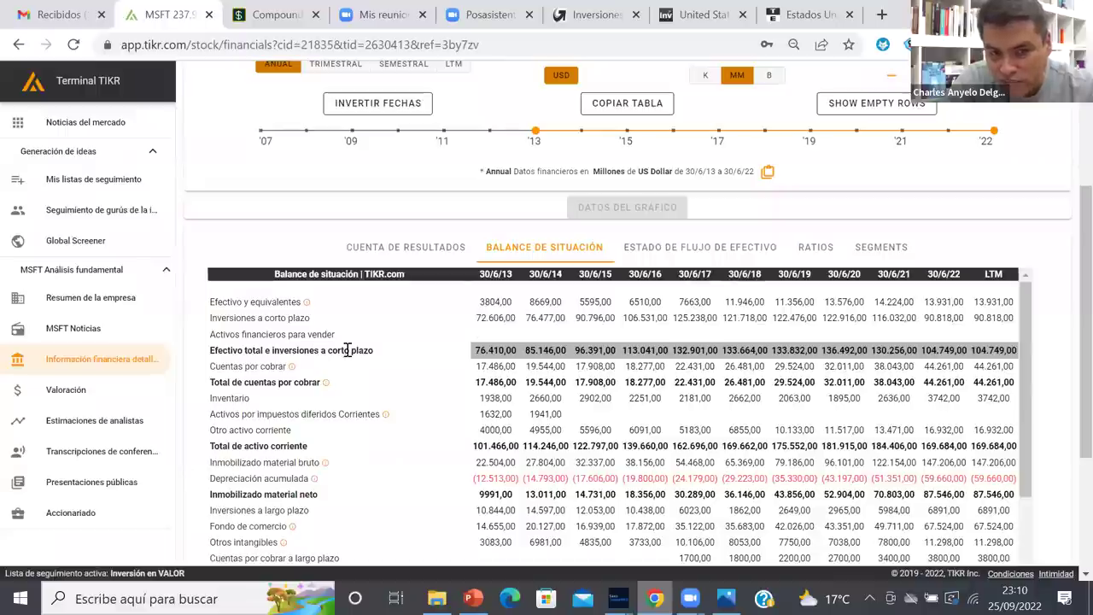
left_click(493, 352)
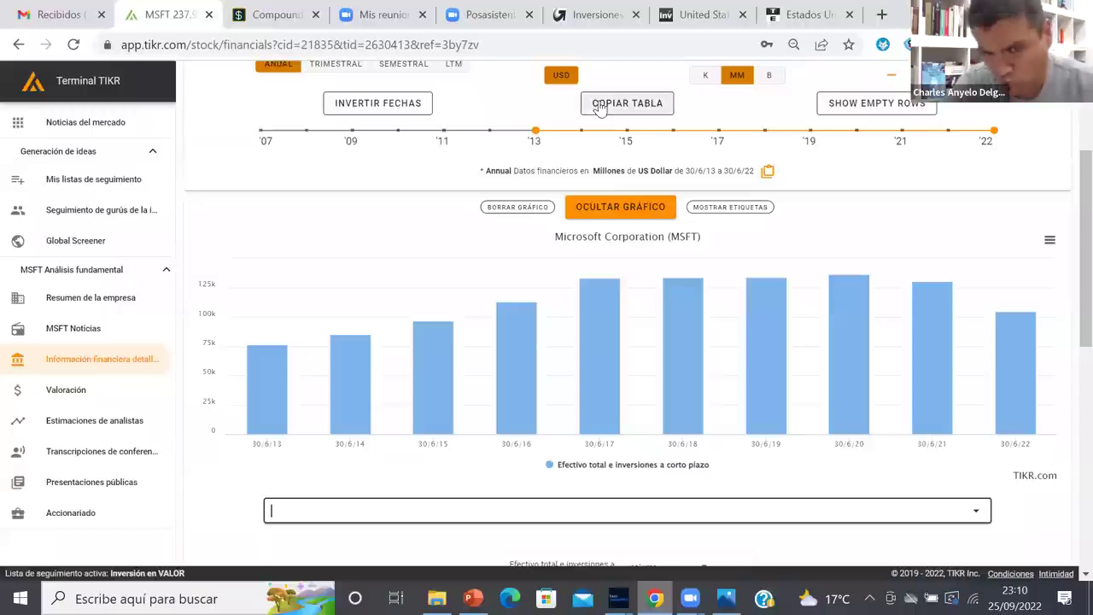
Switch to SaxoTraderPRO and accept the GBPCAD price alert notification
mouse_move(585, 308)
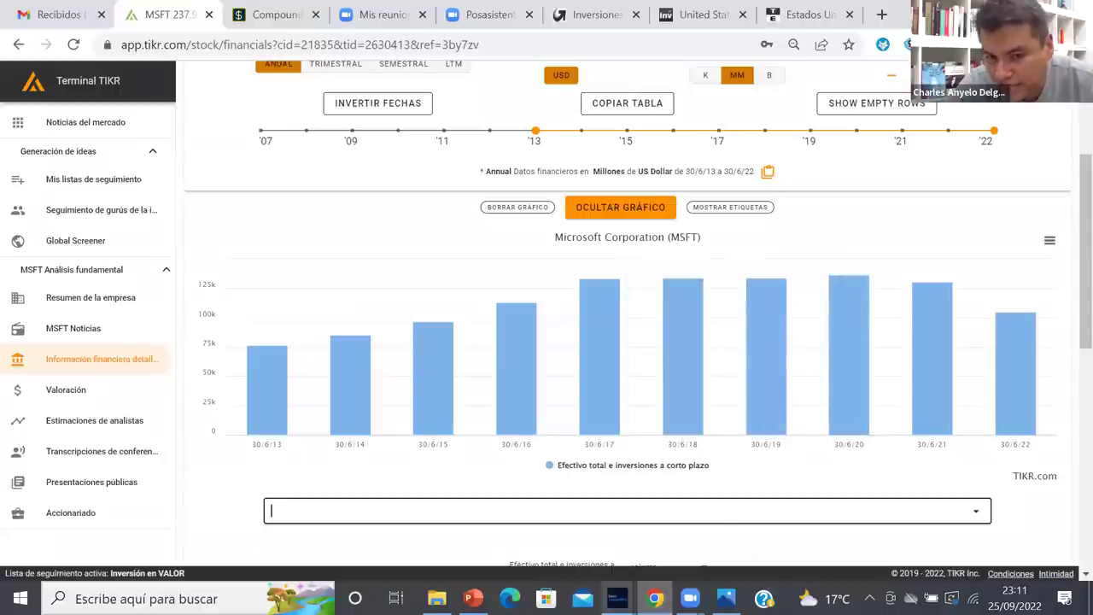
mouse_move(618, 598)
left_click(568, 525)
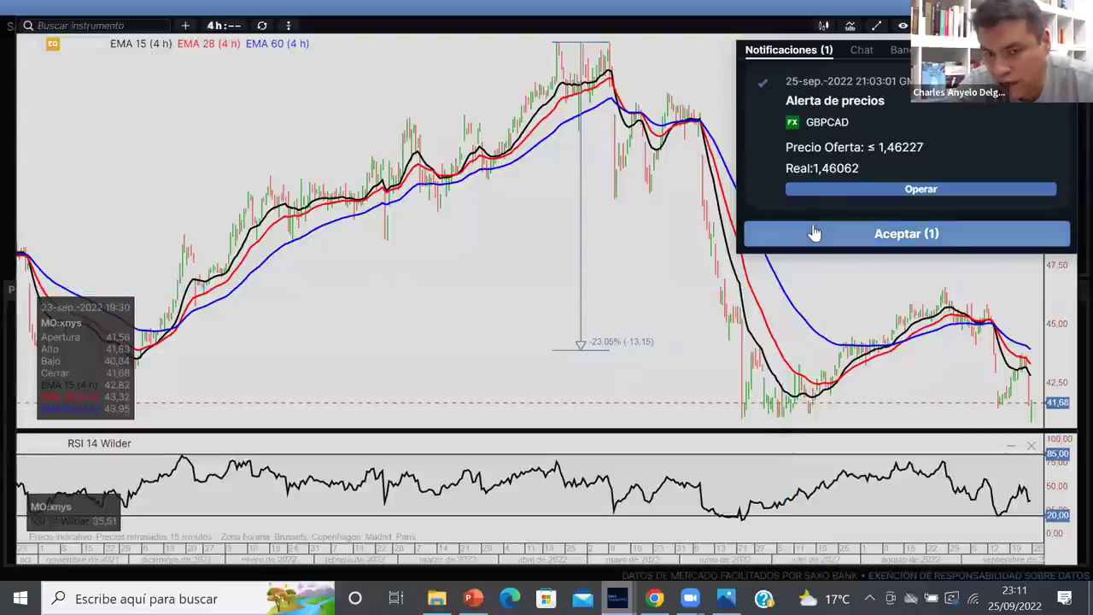
left_click(812, 233)
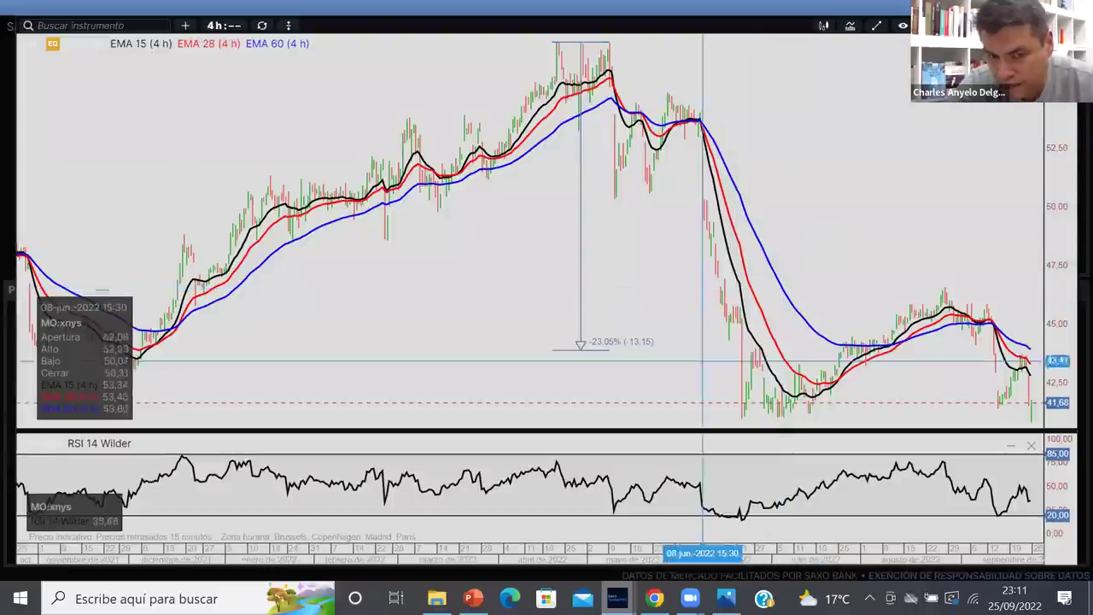
Bring up the watchlist window and change its list from MAXIMA CALIDAD to Tecnologicas
mouse_move(617, 598)
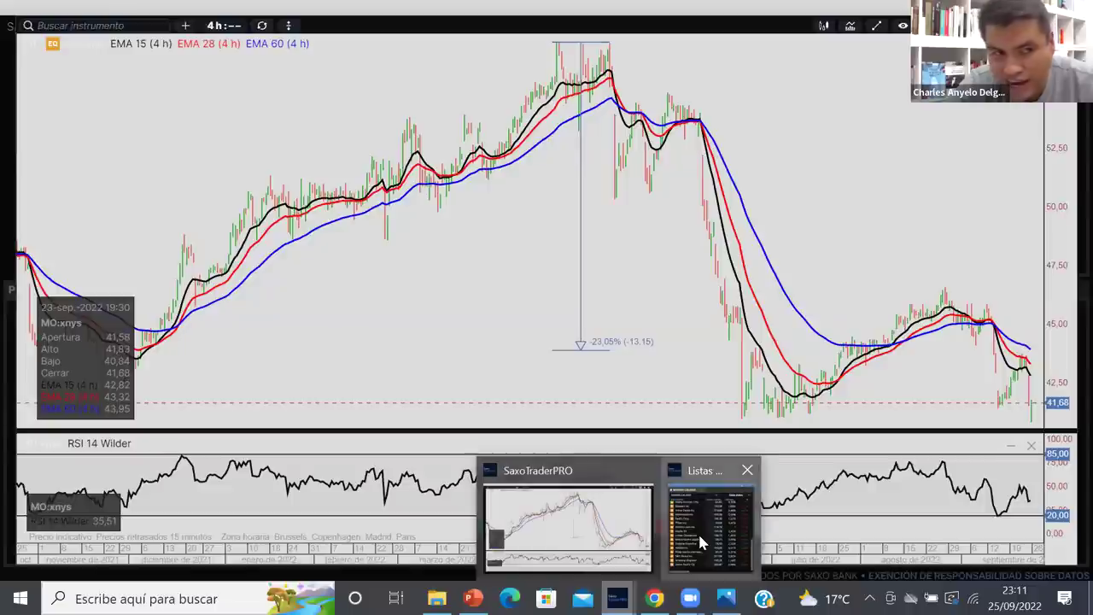
left_click(698, 531)
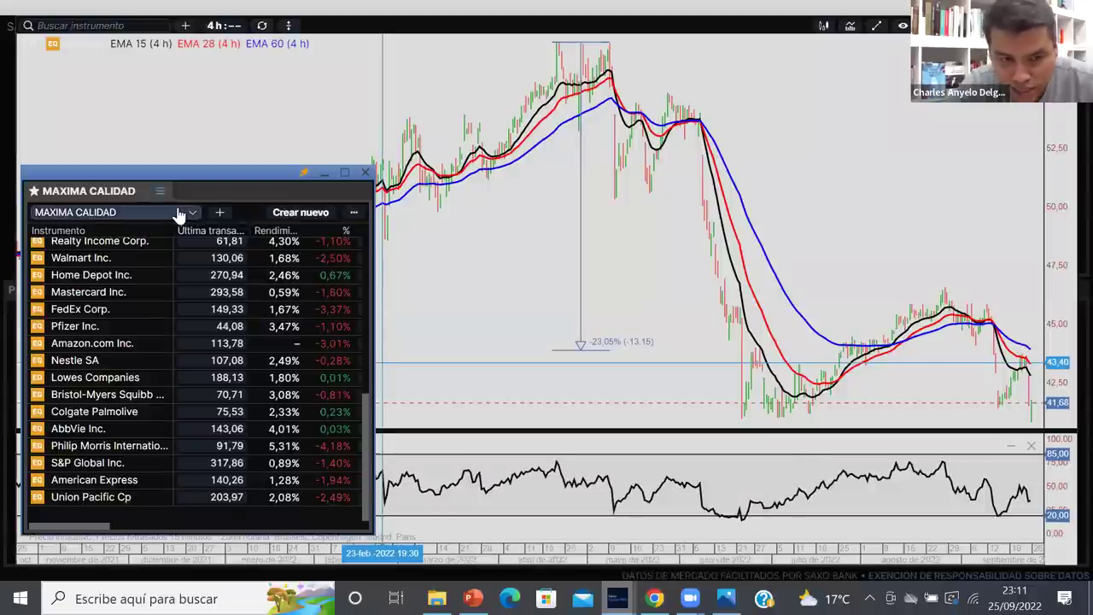
left_click(178, 213)
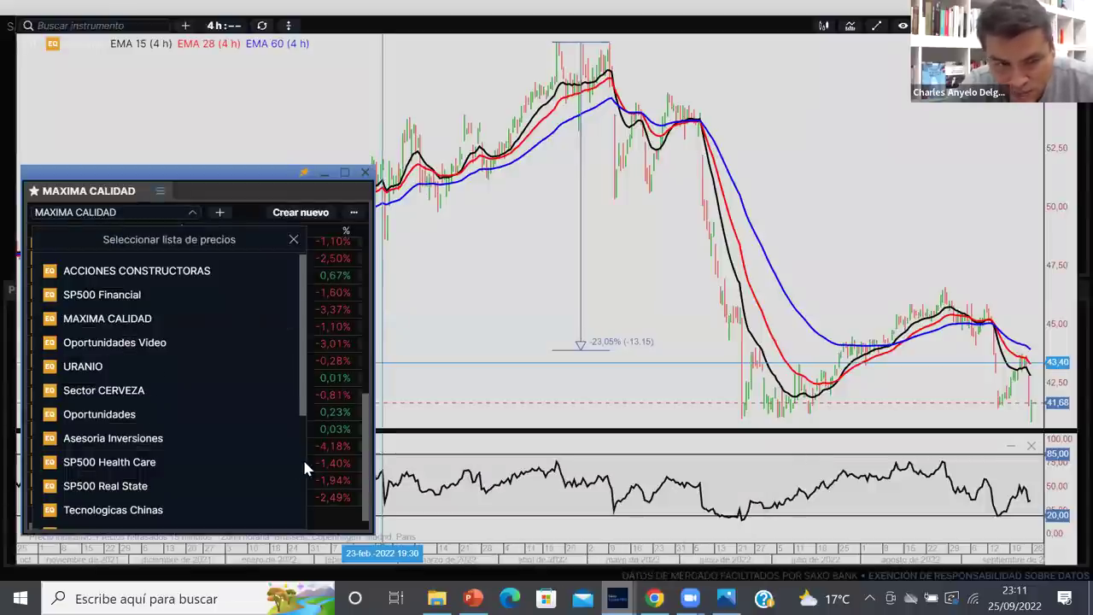
scroll(303, 457, "down", 3)
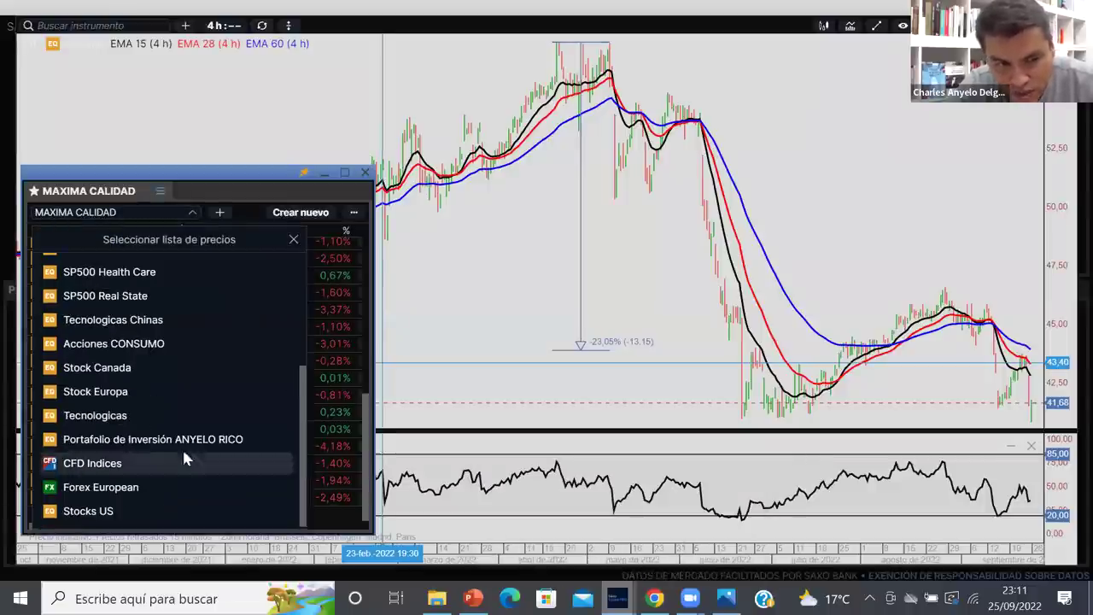
left_click(112, 416)
Load the Activision Inc. chart from the Tecnologicas list and minimize the watchlist window
scroll(117, 419, "down", 5)
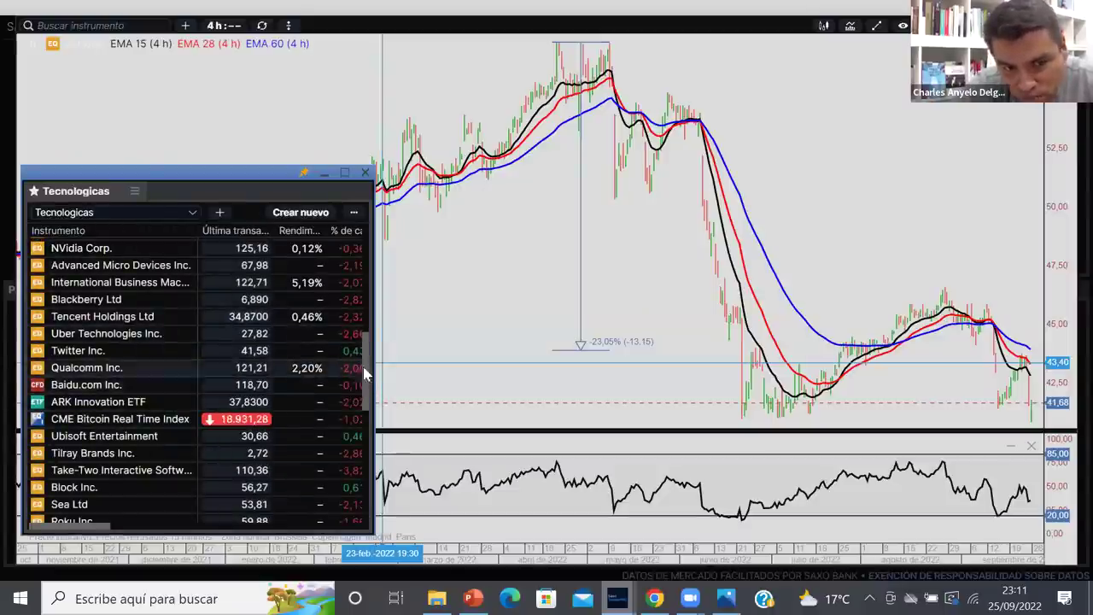
scroll(367, 400, "down", 3)
left_click_drag(368, 401, 385, 487)
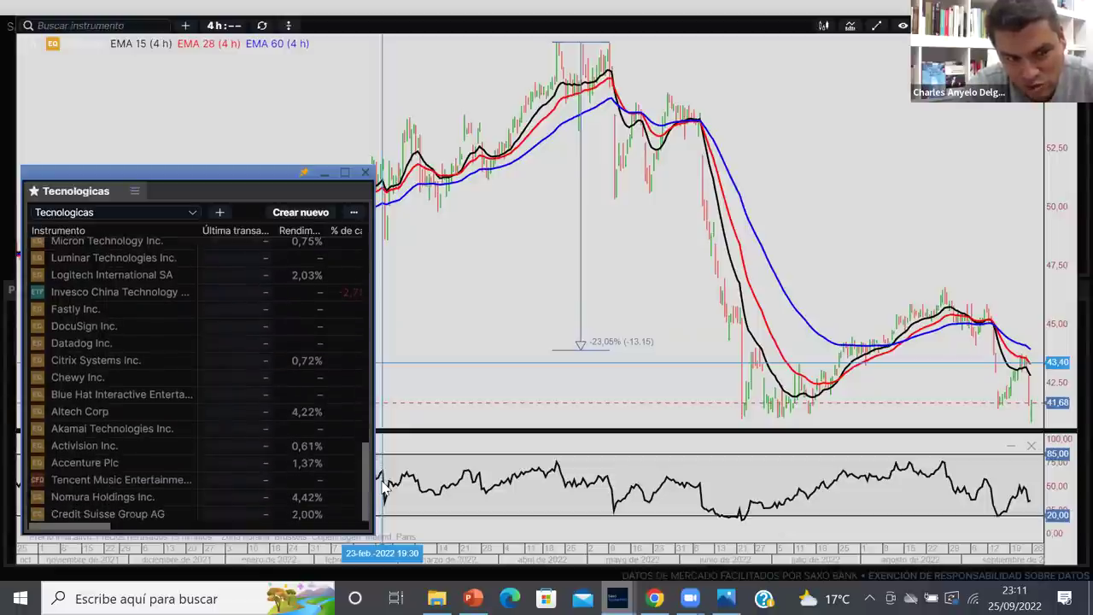
left_click(102, 450)
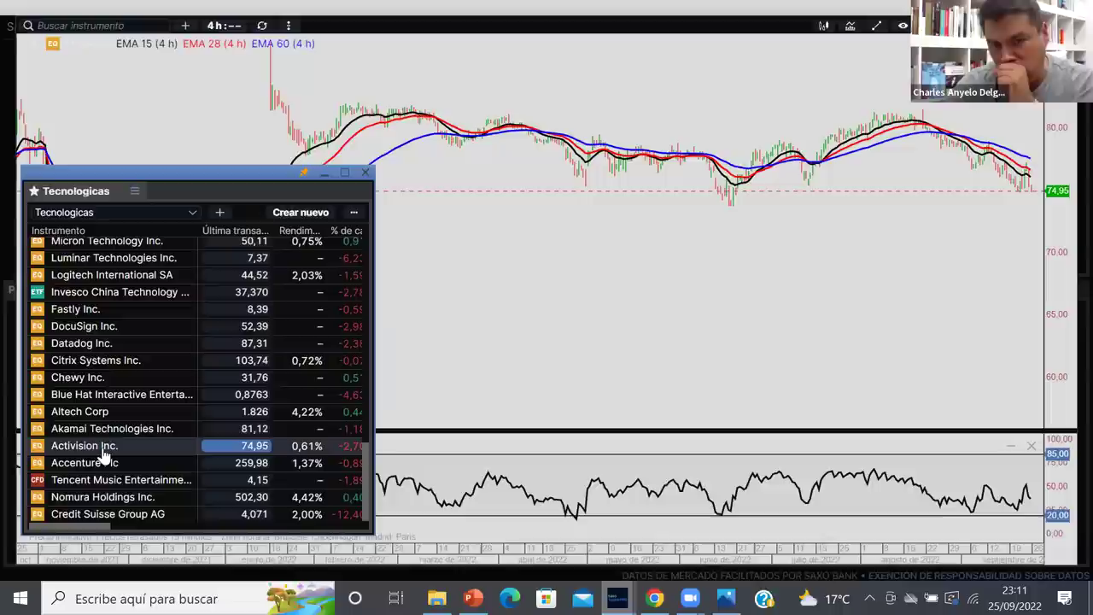
left_click(324, 175)
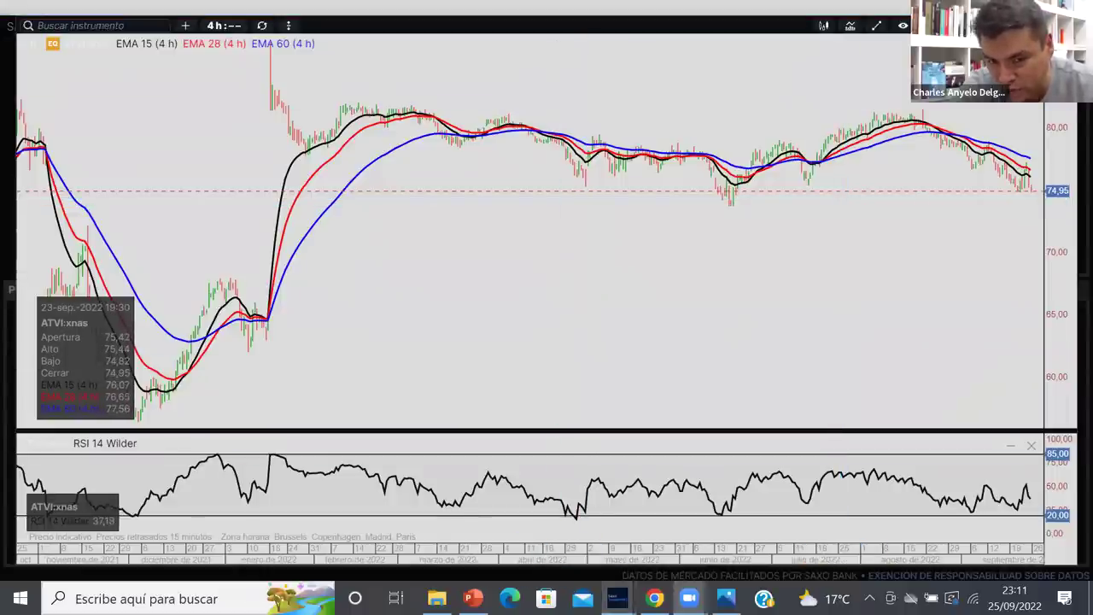
Switch back to TIKR in the browser and add the income statement's Ingresos row to the Microsoft cash chart
left_click(655, 598)
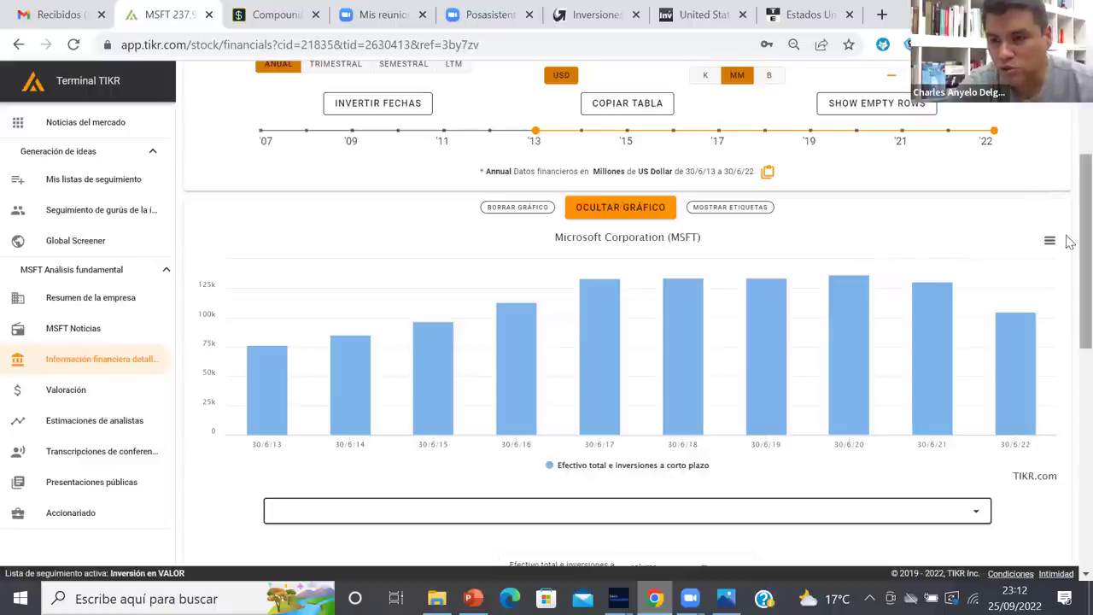
scroll(1065, 203, "up", 1)
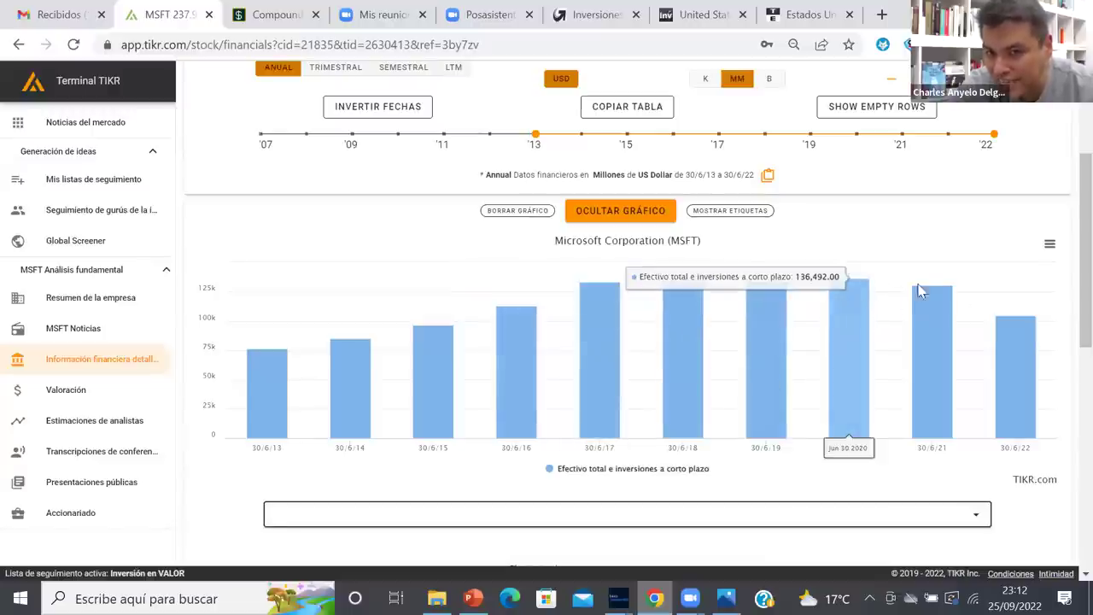
scroll(1067, 341, "down", 4)
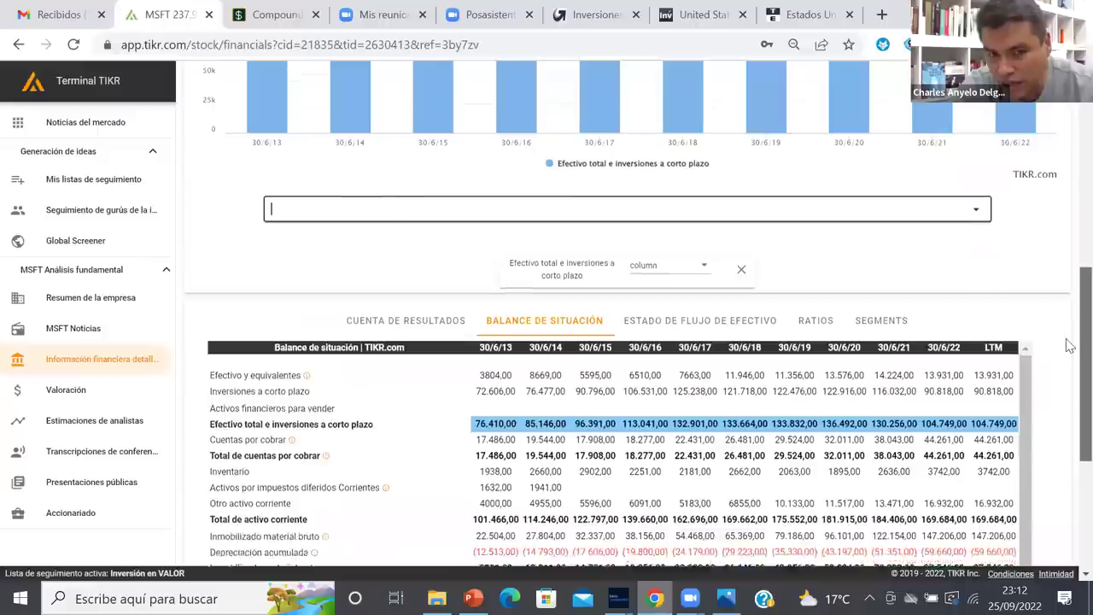
scroll(1067, 345, "up", 1)
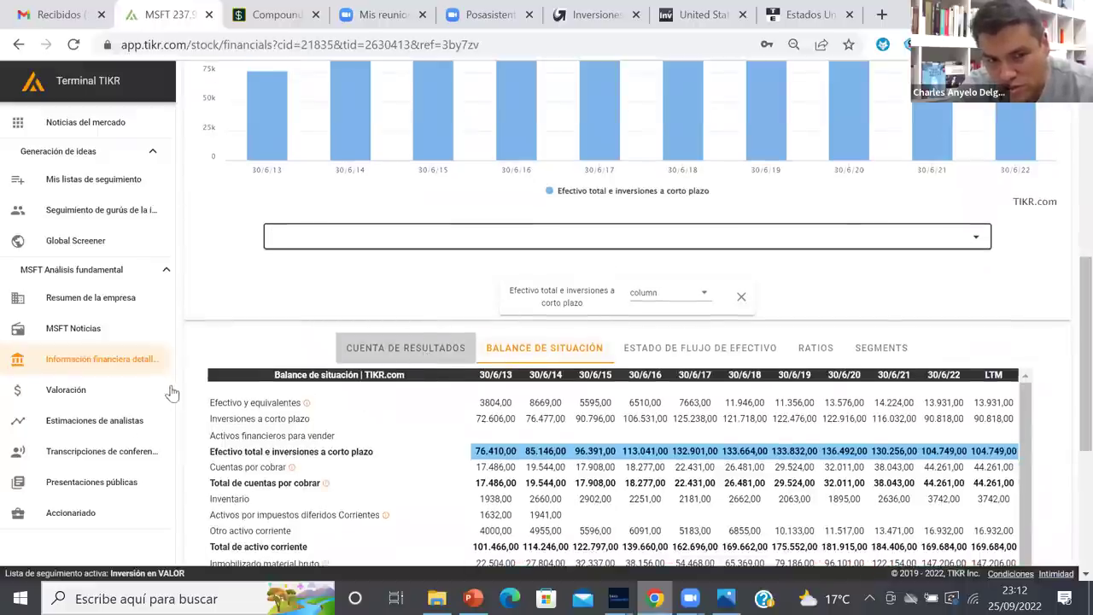
left_click(392, 350)
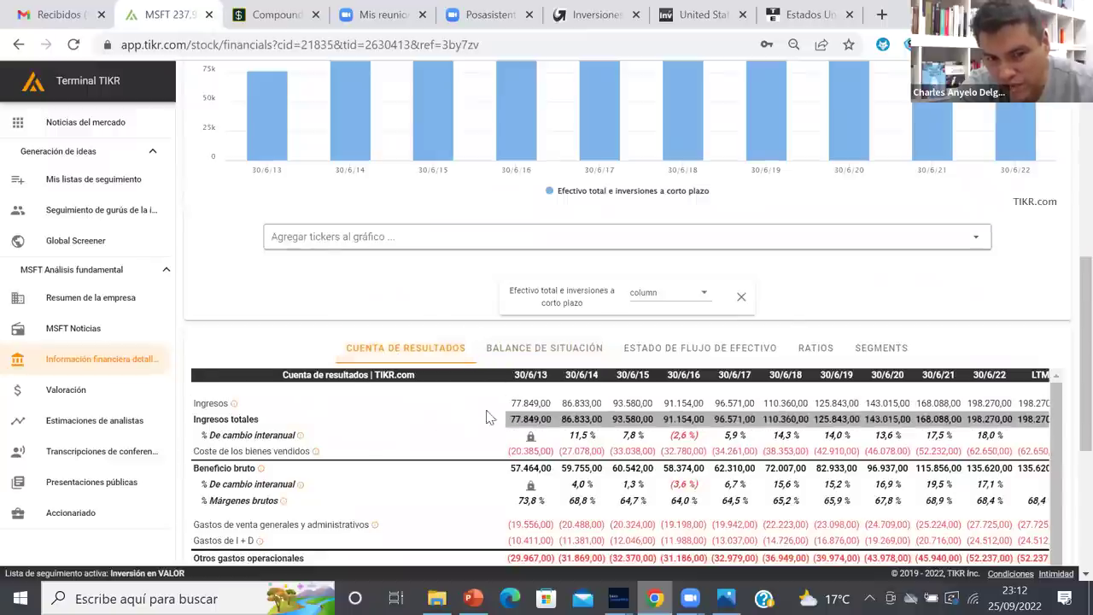
left_click(531, 403)
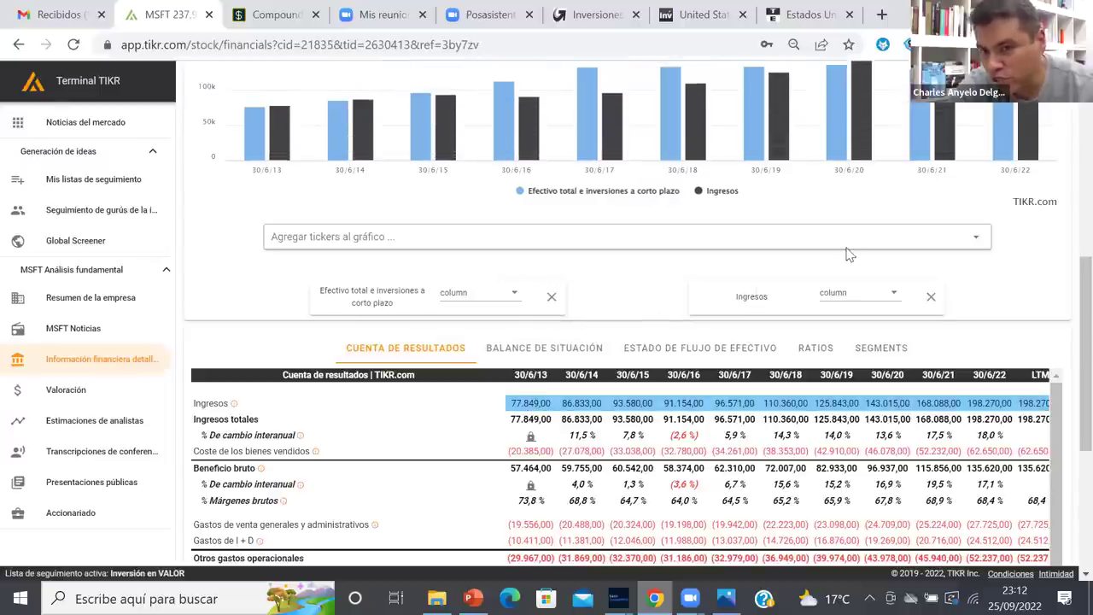
scroll(1068, 299, "up", 2)
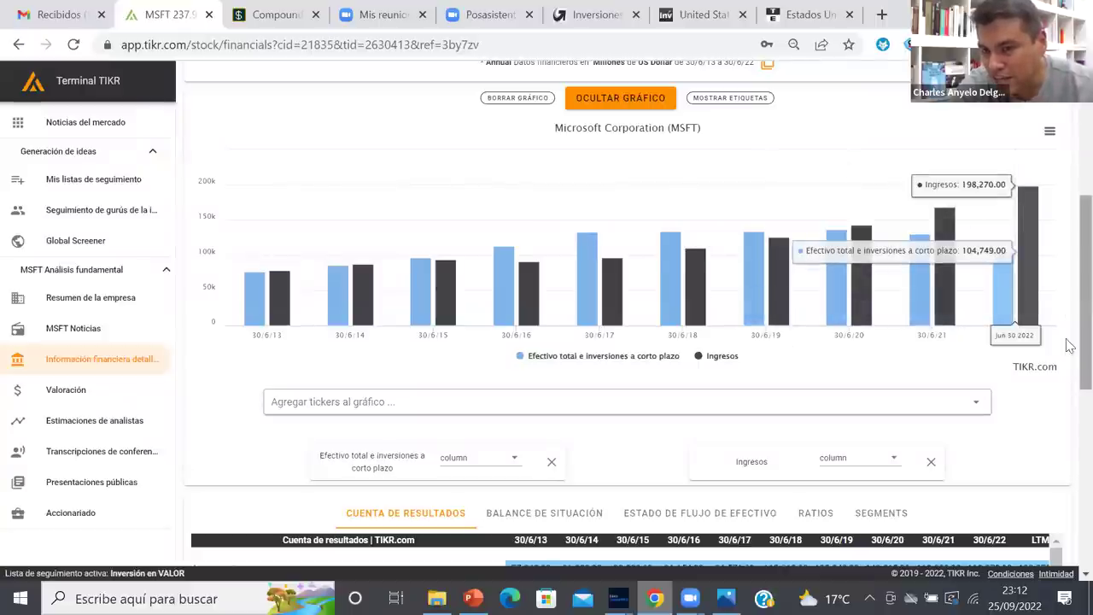
Add the income statement's Beneficio netos row to the chart and compare it with cash and revenue by year
scroll(1066, 367, "down", 4)
scroll(1069, 427, "down", 2)
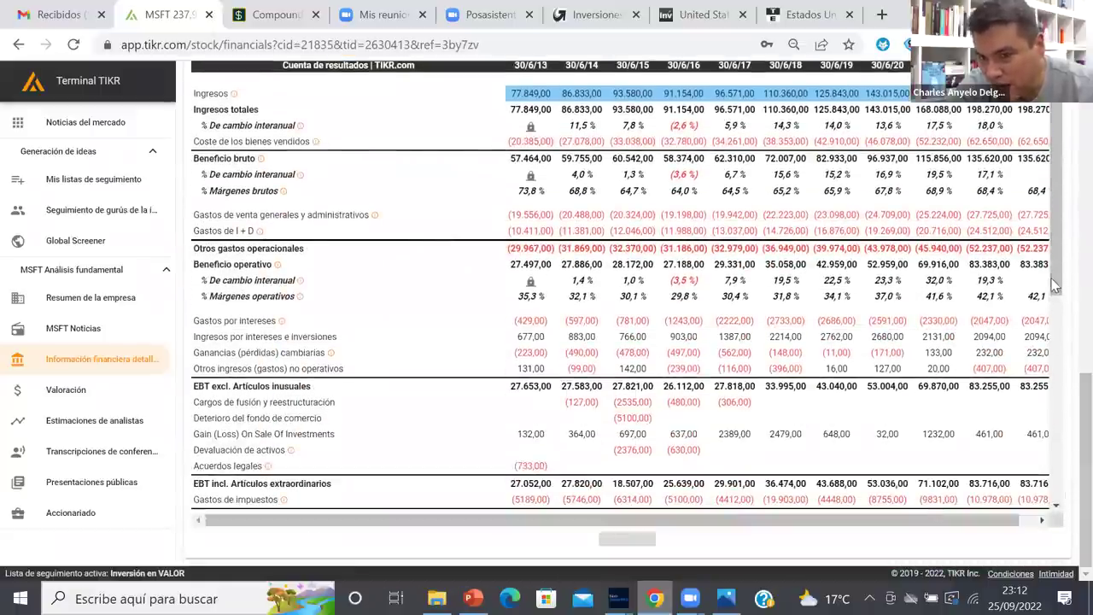
left_click_drag(1055, 287, 1055, 386)
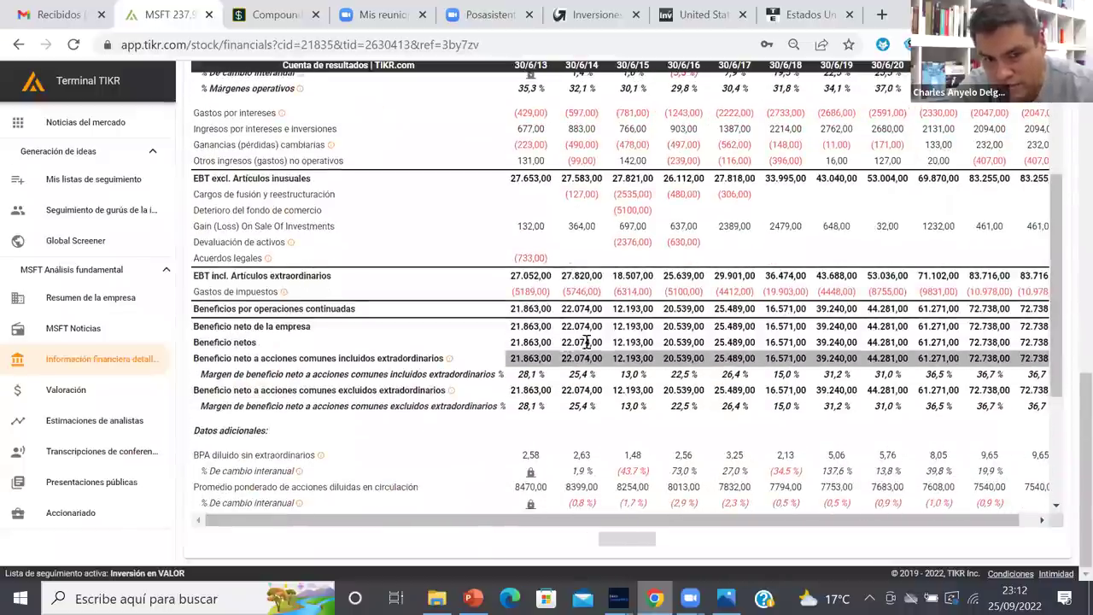
left_click(536, 342)
scroll(1071, 376, "up", 3)
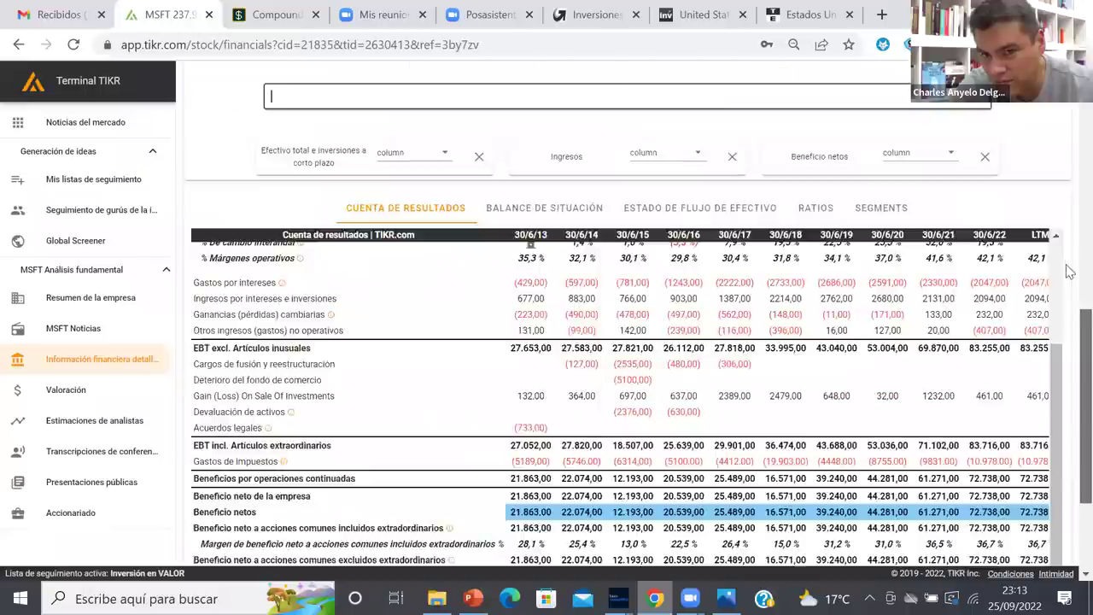
scroll(1065, 271, "up", 3)
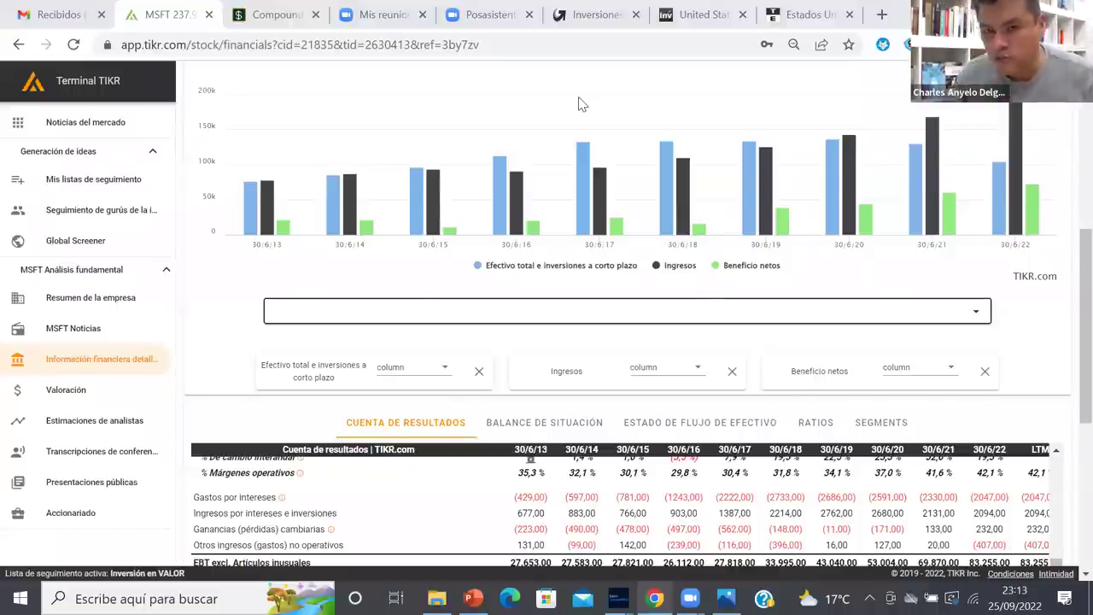
Open the balance sheet (Balance de situación) and remove the Efectivo total e inversiones a corto plazo series from the chart
left_click(537, 425)
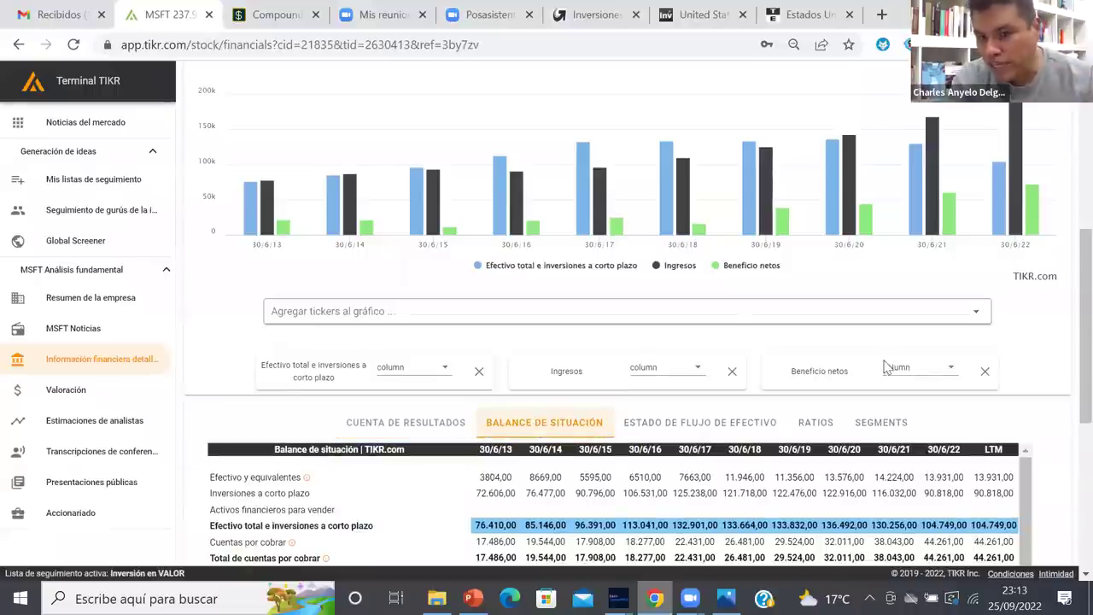
scroll(1067, 281, "down", 2)
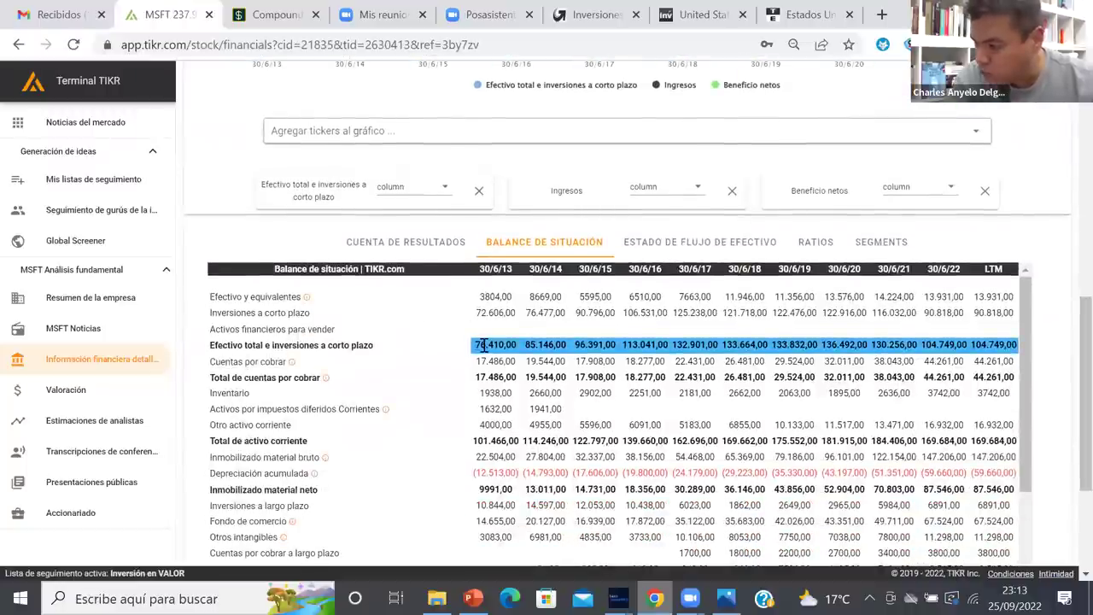
left_click(484, 345)
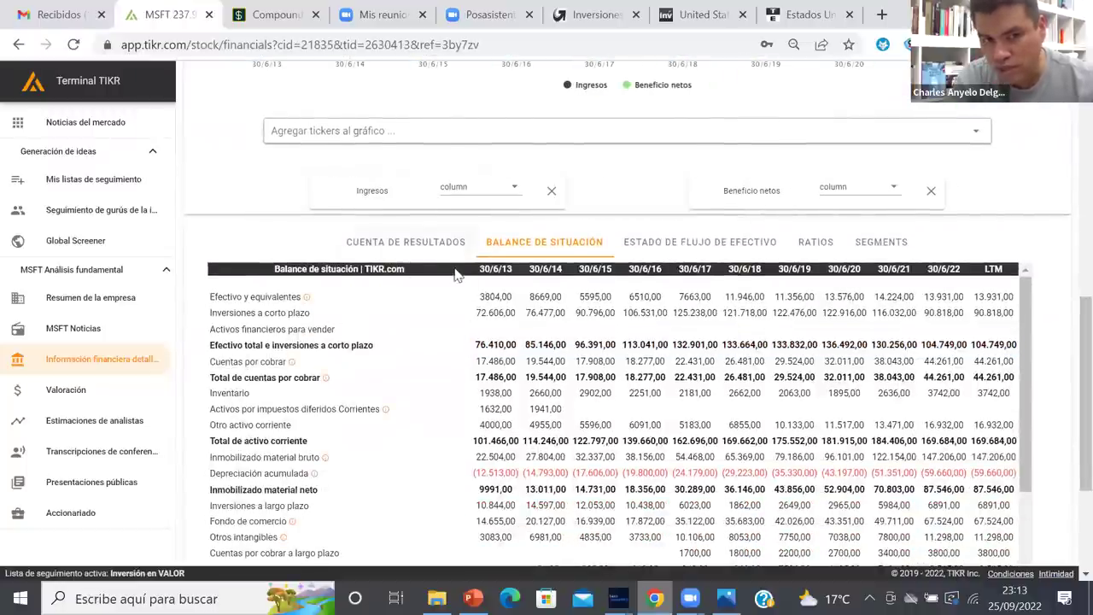
Return to the income statement and remove the Ingresos and Beneficio netos series to empty the chart
left_click(384, 248)
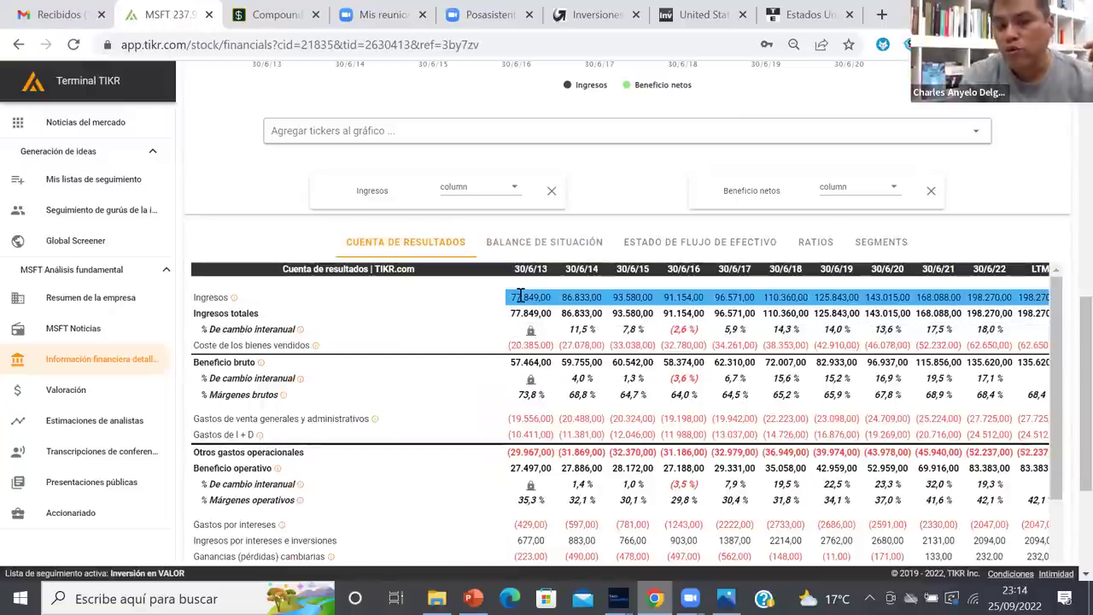
left_click(520, 296)
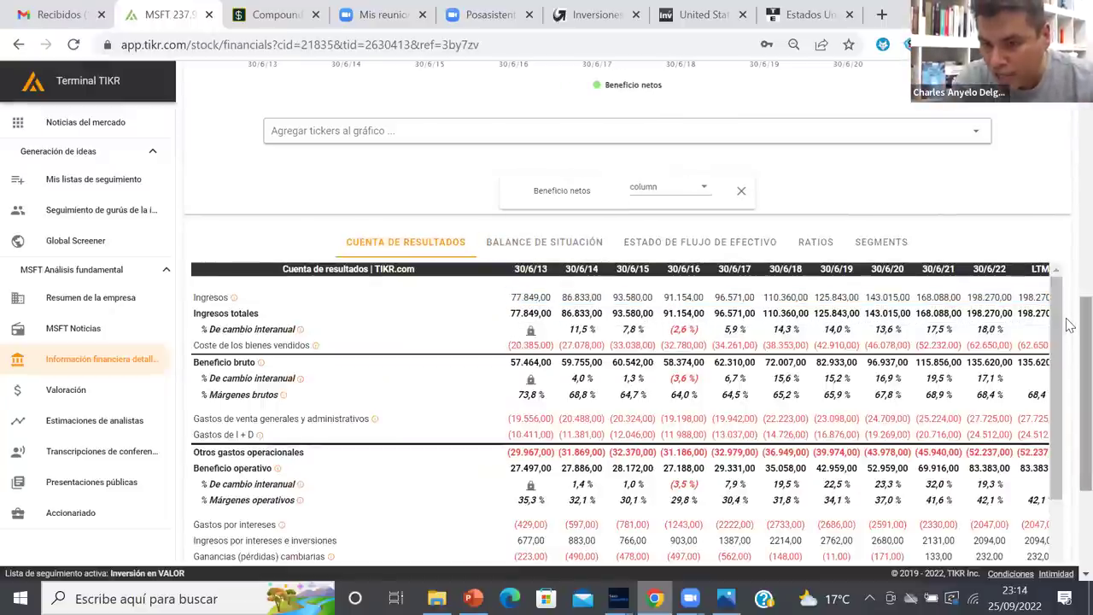
scroll(1066, 325, "down", 3)
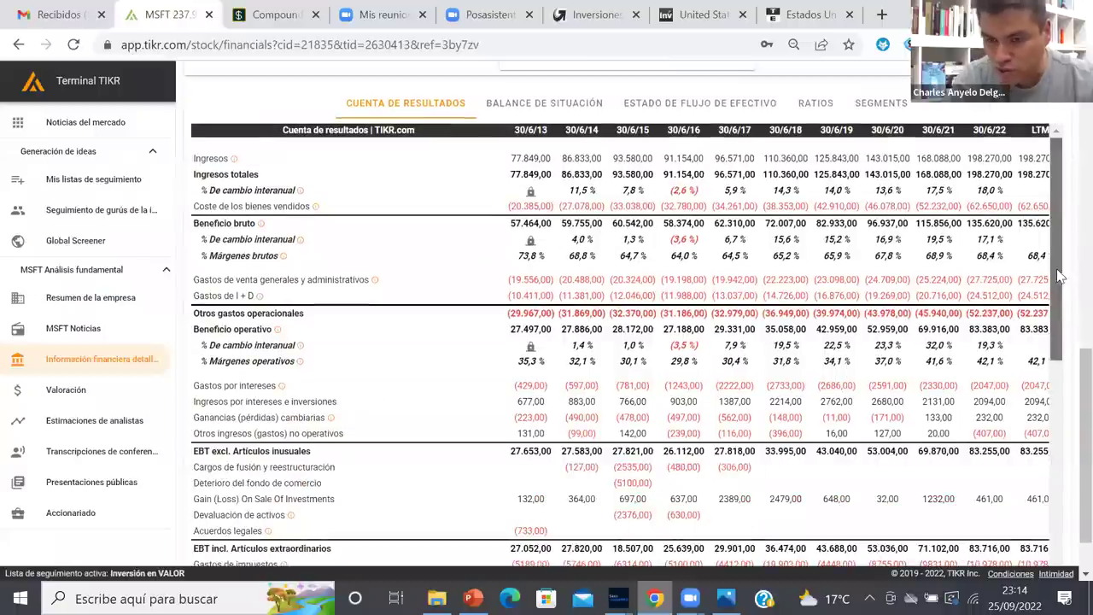
scroll(1059, 275, "down", 2)
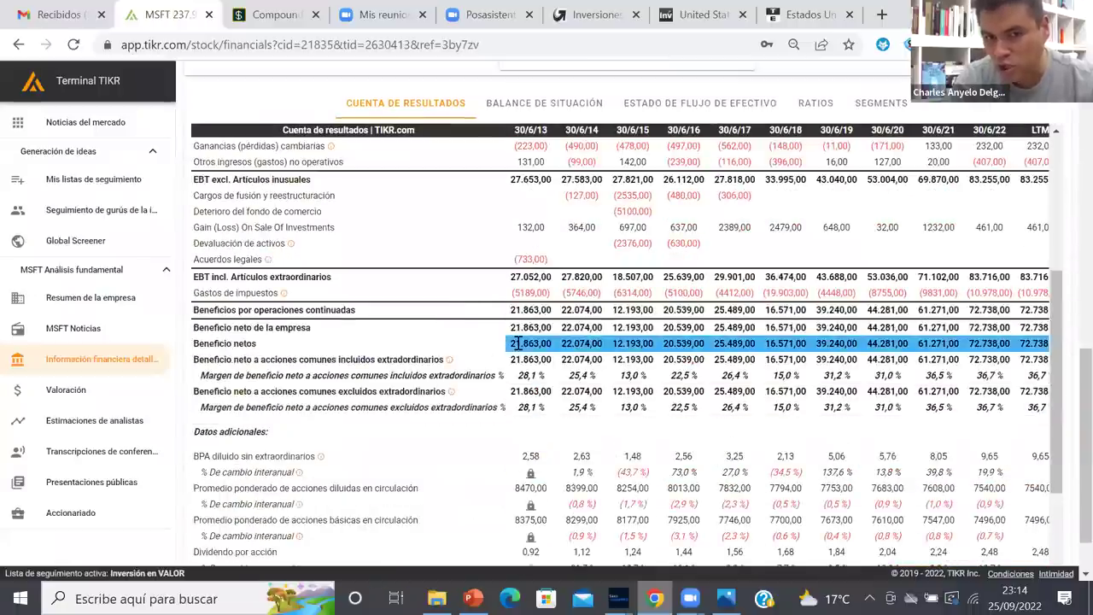
scroll(458, 314, "down", 1)
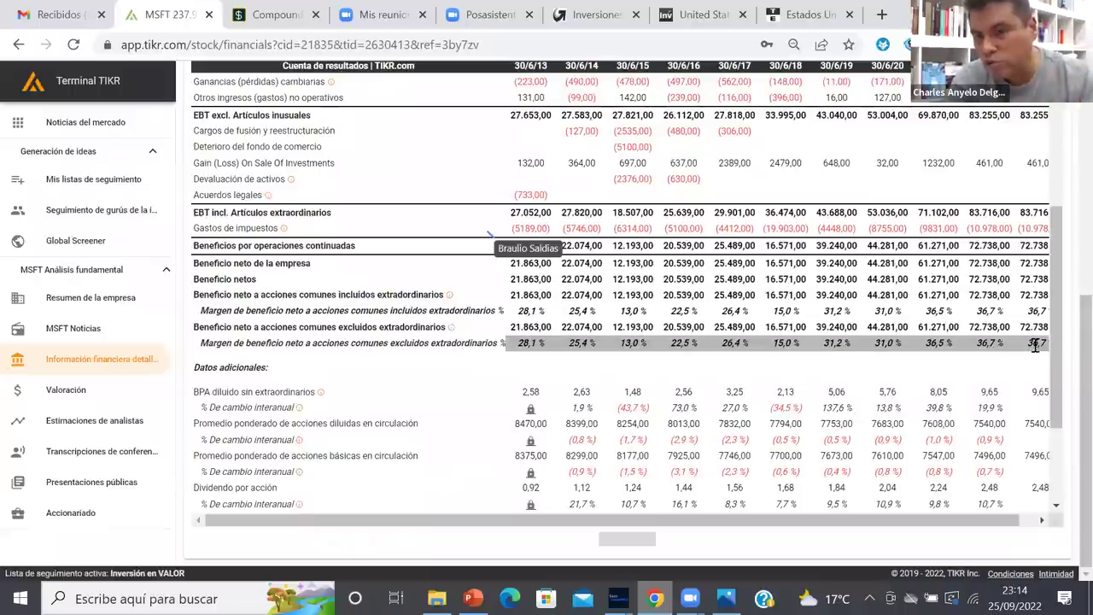
Reopen Microsoft's annual balance sheet (Balance de situación) with the chart cleared
scroll(1069, 339, "up", 4)
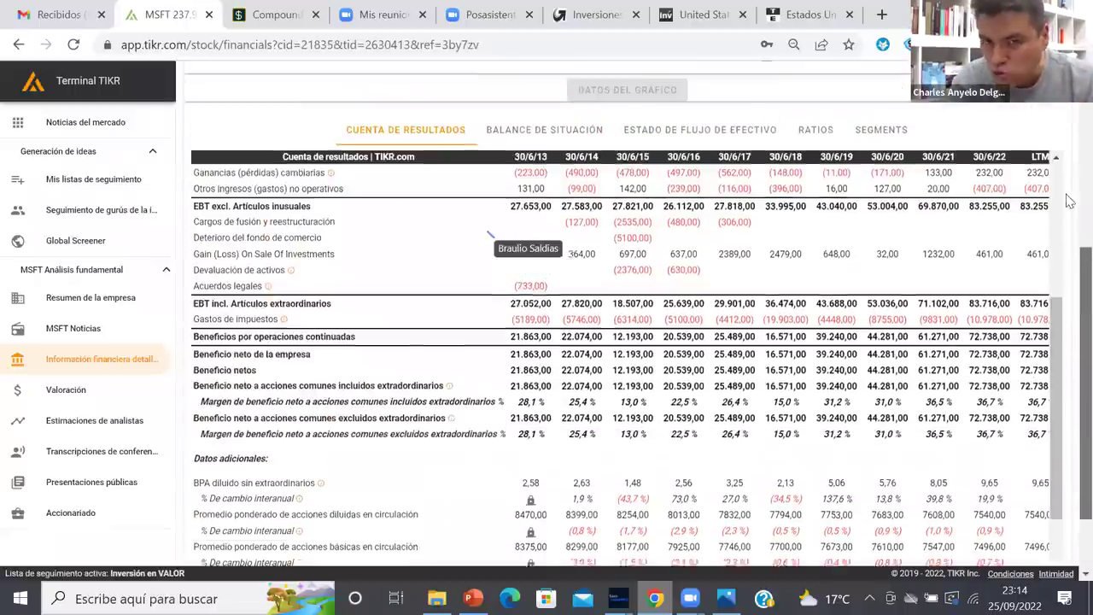
scroll(455, 71, "up", 1)
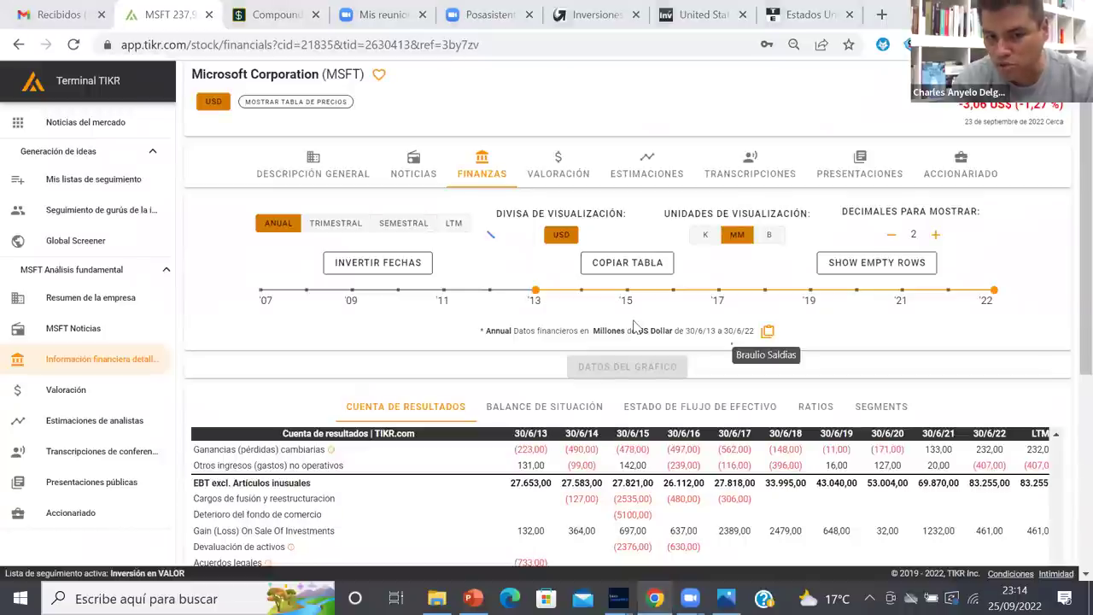
scroll(982, 298, "down", 1)
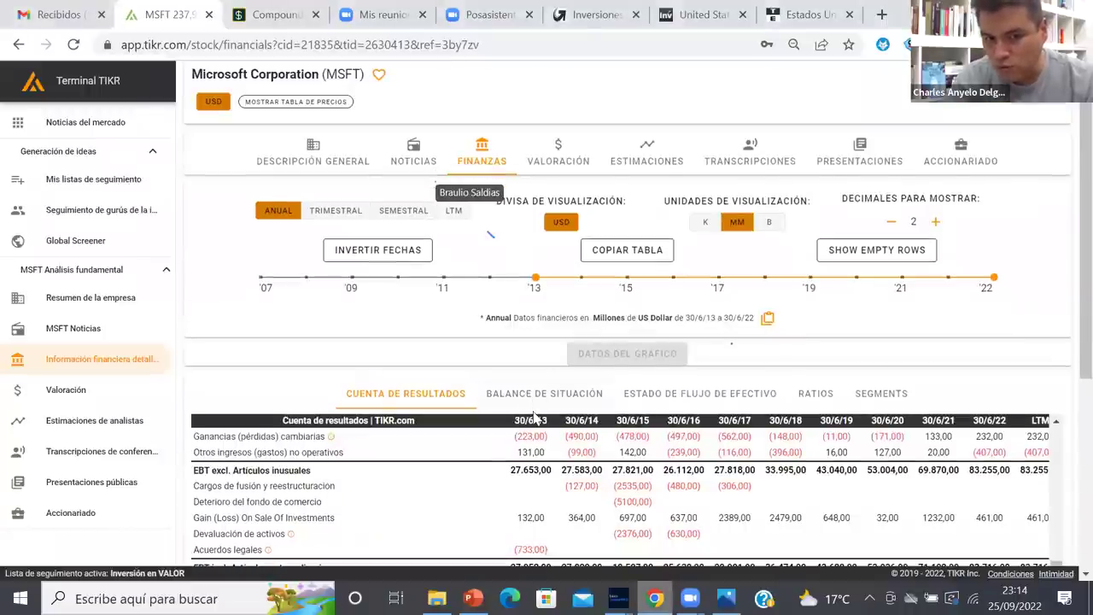
scroll(1027, 270, "up", 1)
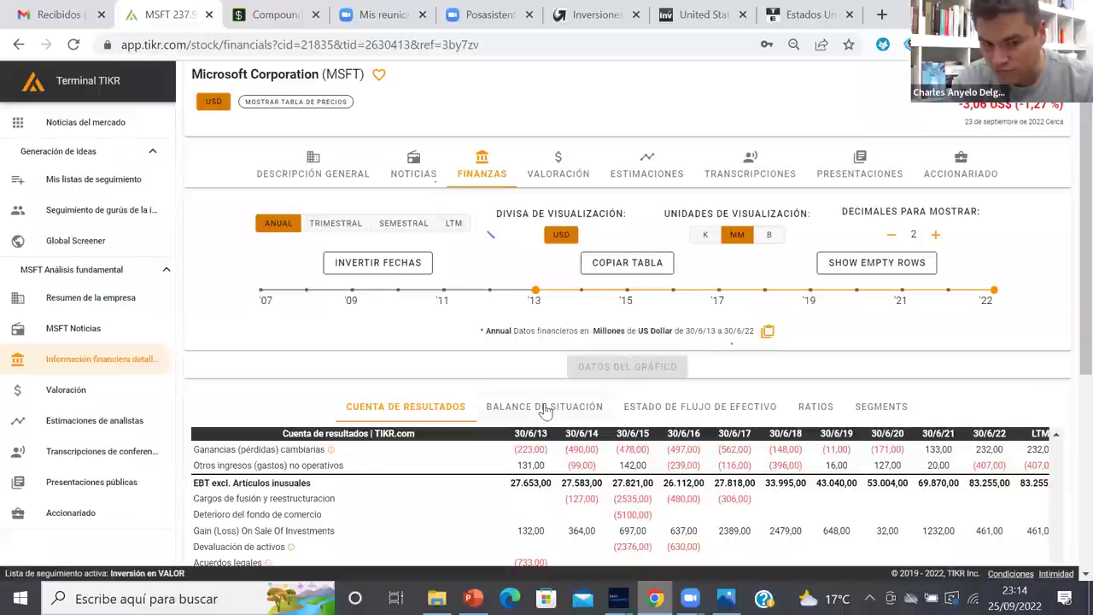
left_click(544, 408)
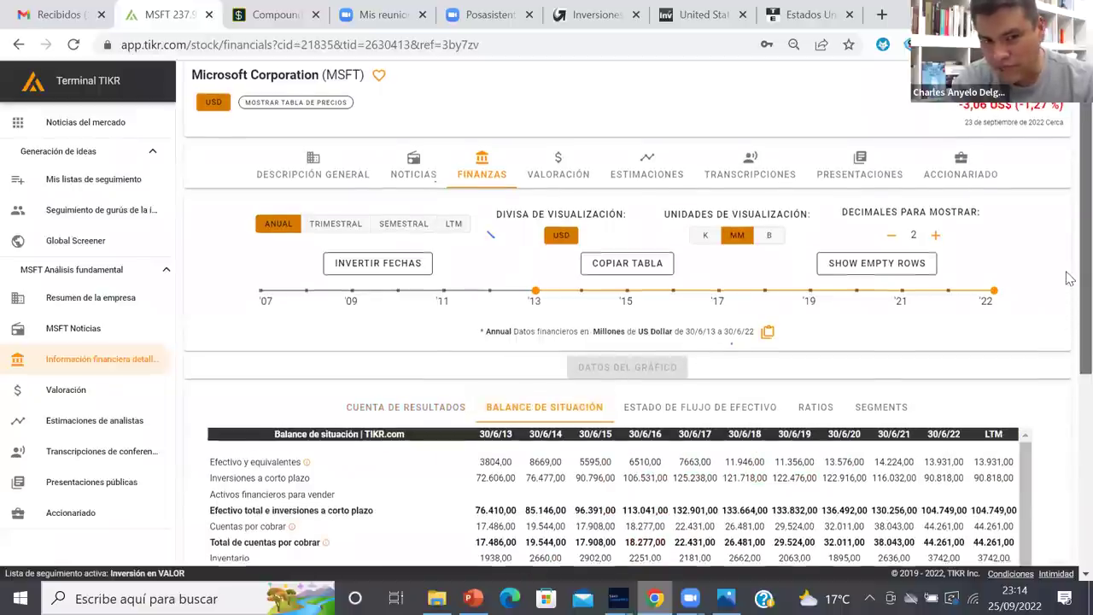
Chart the balance sheet's Total pasivo corriente row and check its columns for June 2013 and June 2022
scroll(1069, 325, "down", 2)
scroll(1069, 337, "down", 3)
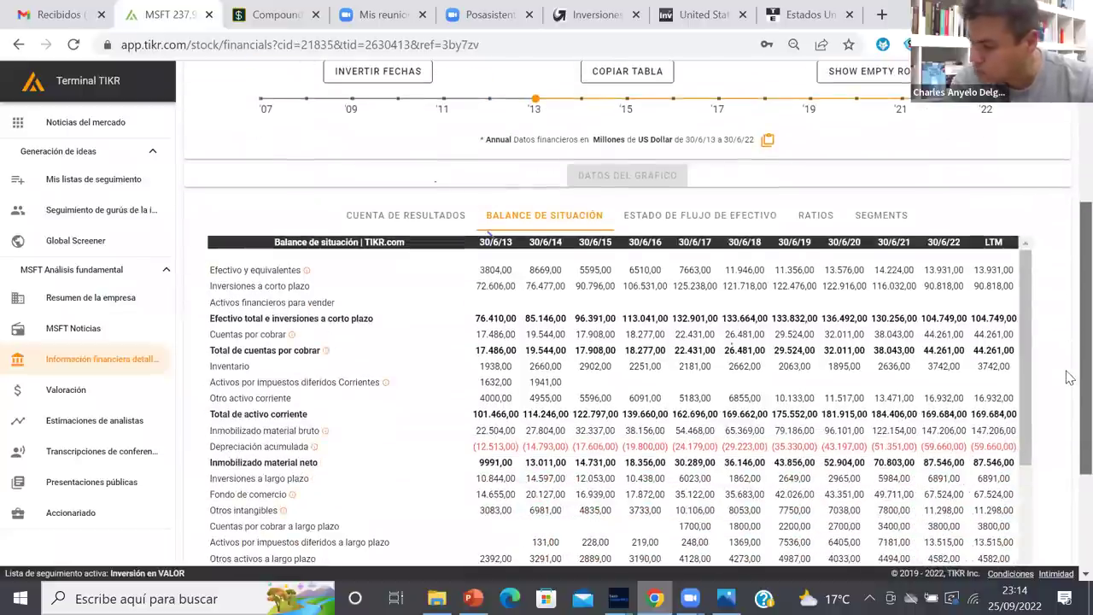
scroll(1067, 381, "down", 1)
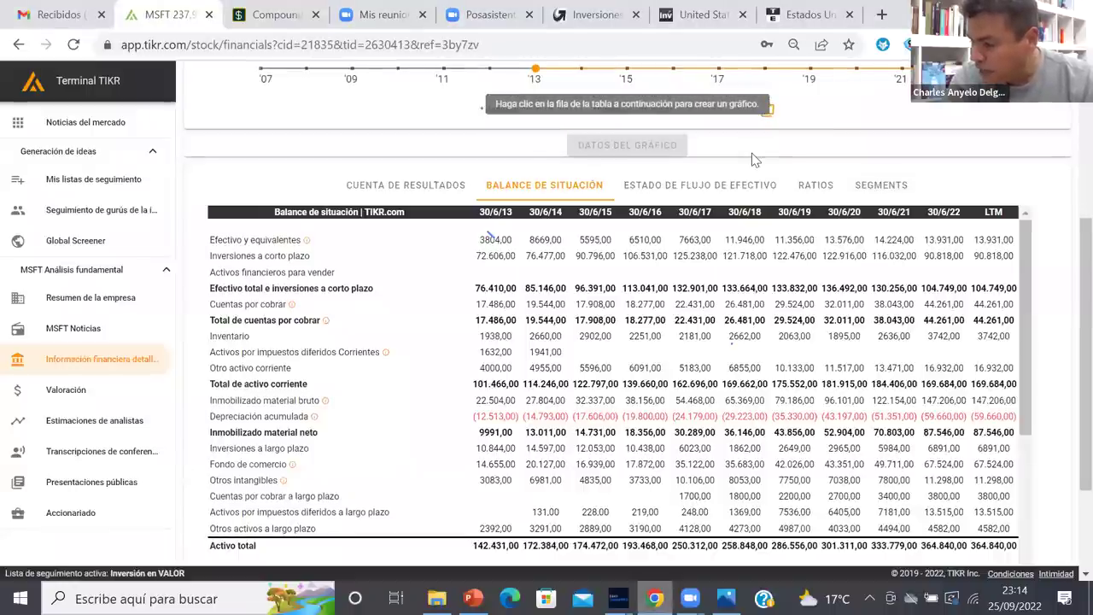
left_click_drag(1027, 249, 1008, 427)
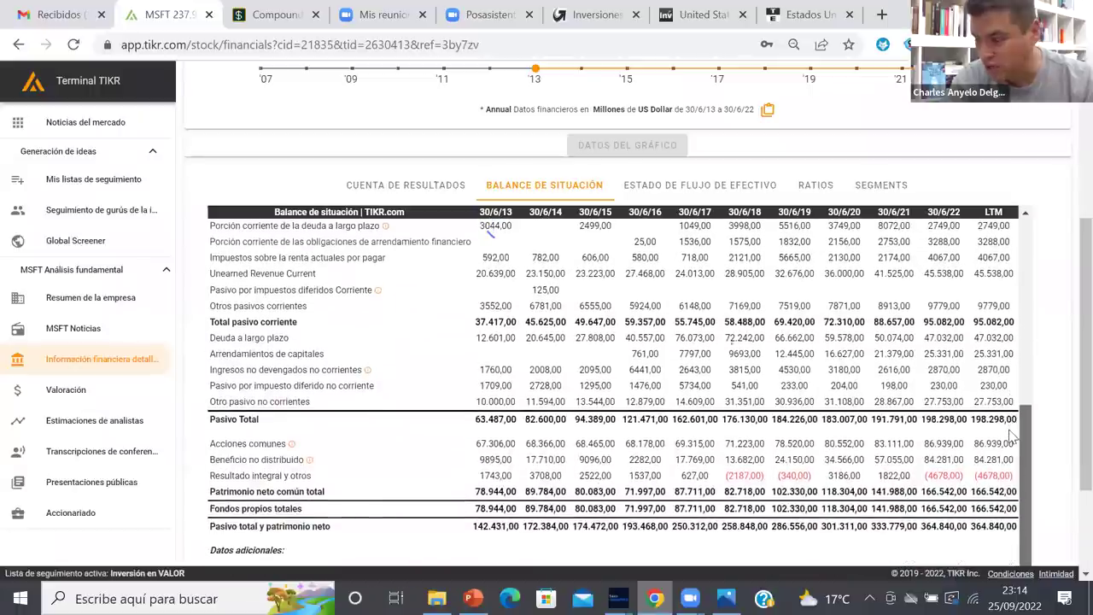
left_click(491, 323)
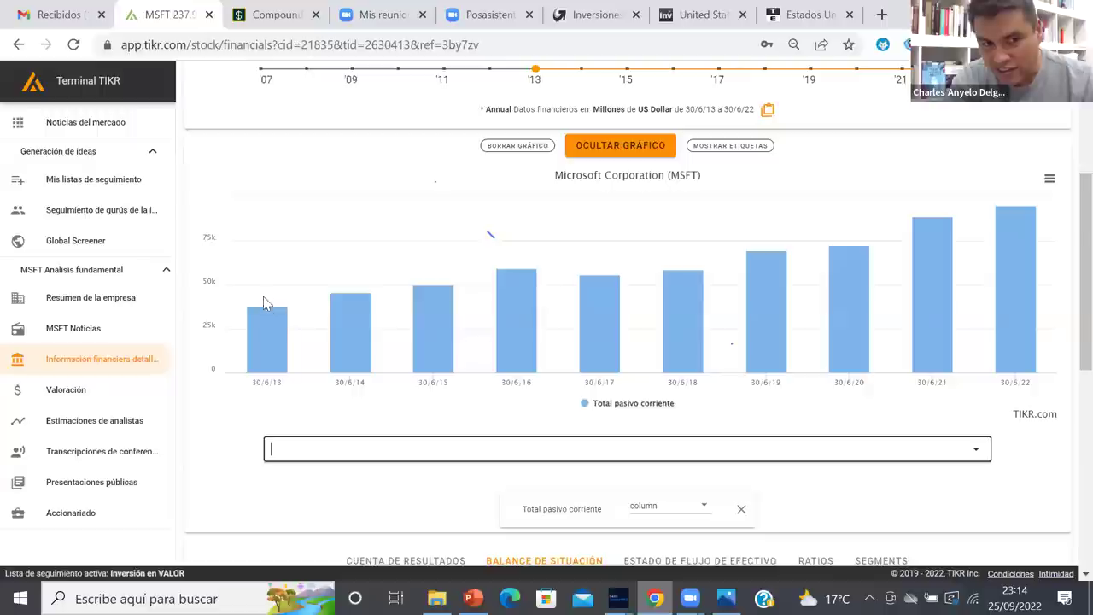
mouse_move(272, 350)
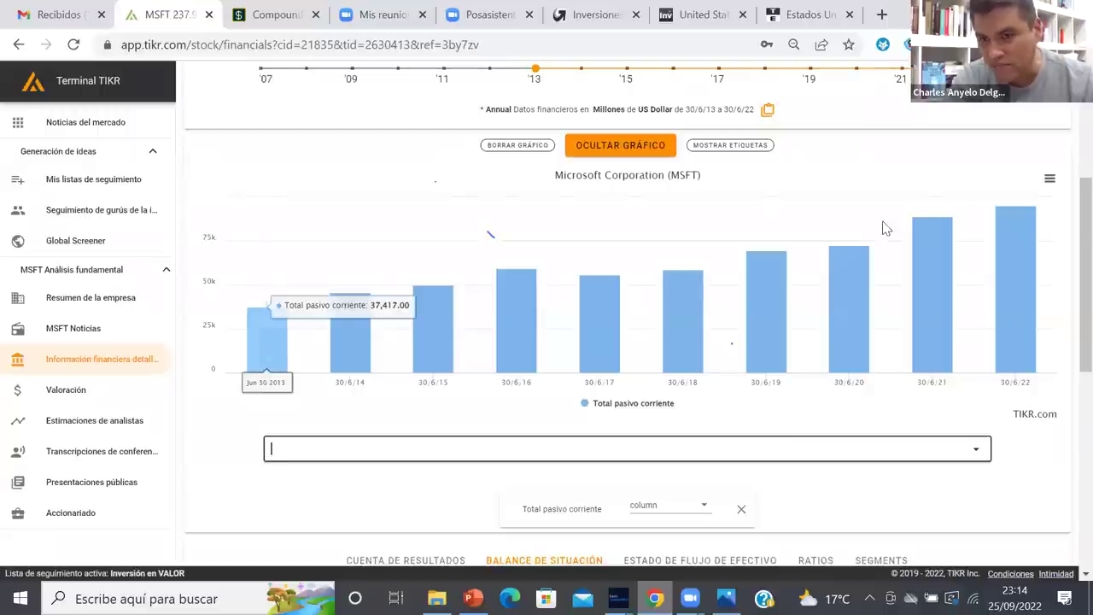
mouse_move(1005, 241)
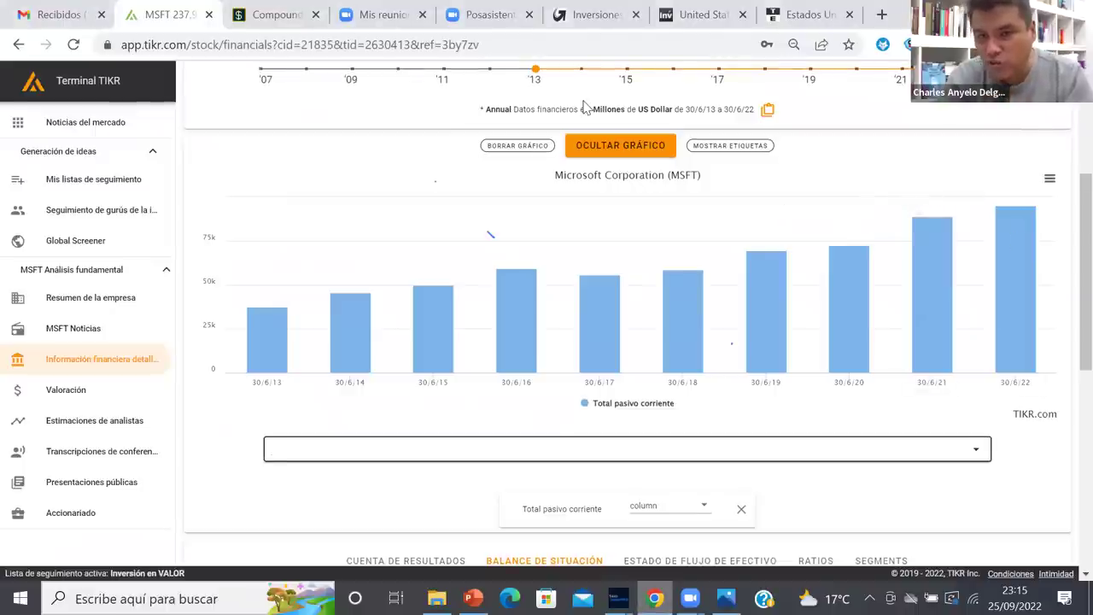
Add the Deuda a largo plazo row to the chart and compare it with Total pasivo corriente by year
scroll(1067, 218, "down", 1)
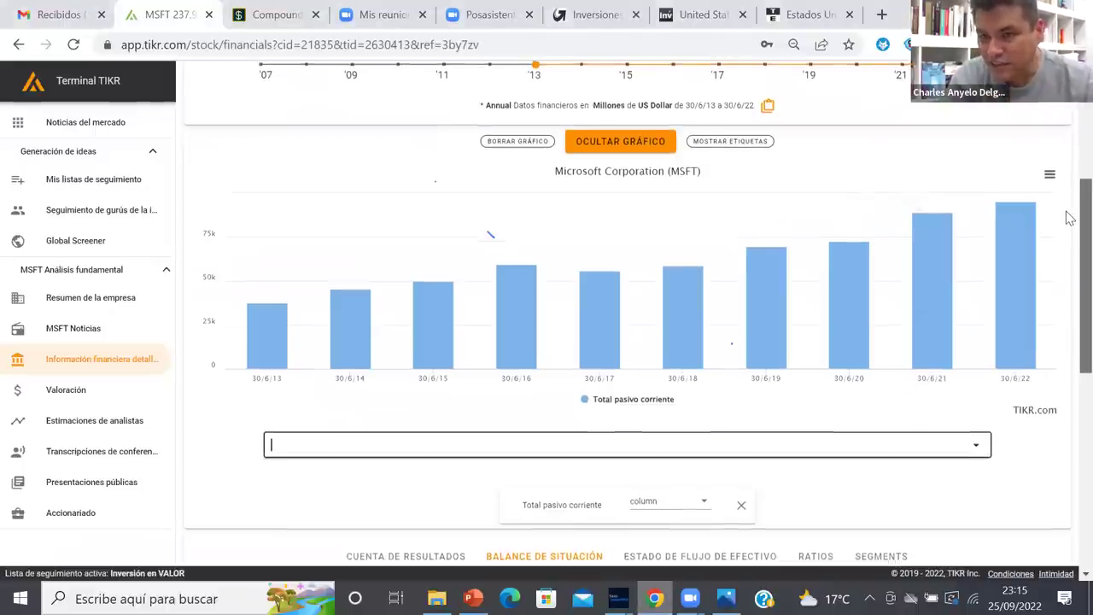
scroll(1067, 218, "down", 3)
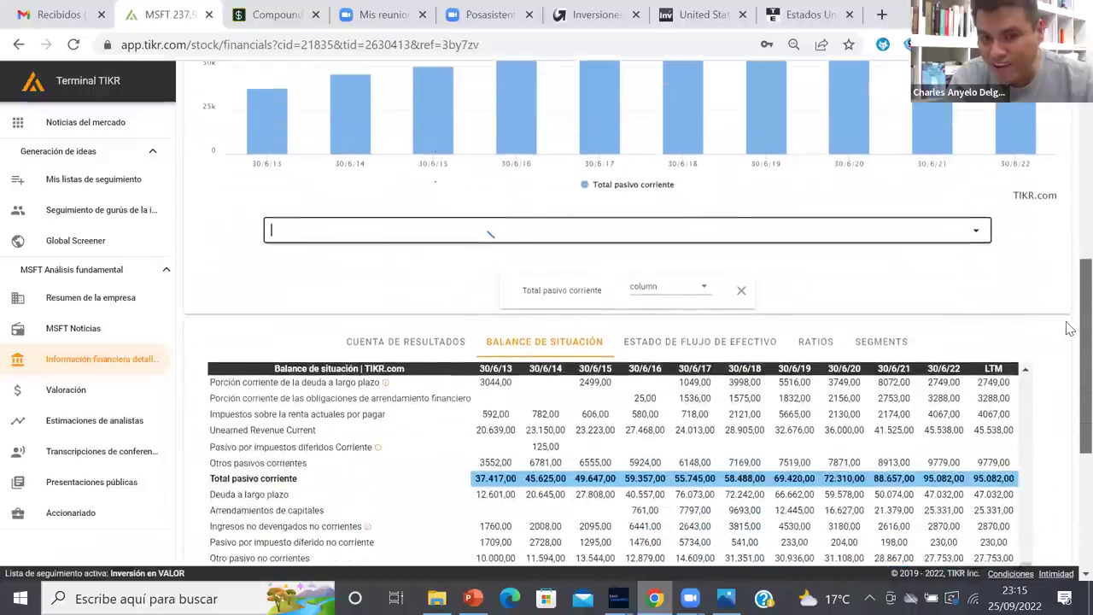
scroll(1067, 328, "down", 2)
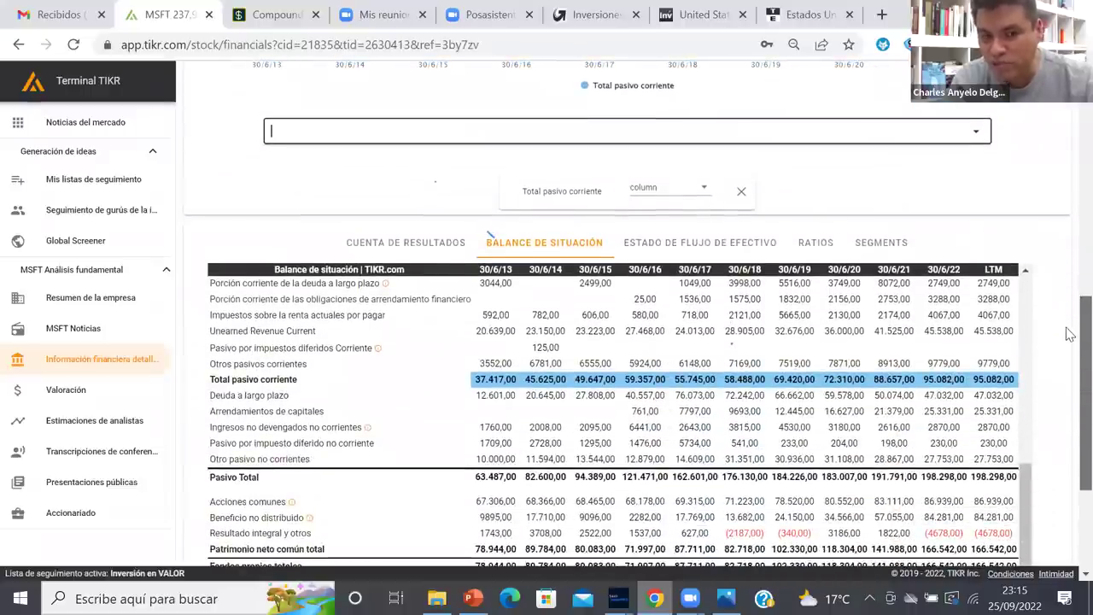
scroll(1069, 335, "down", 3)
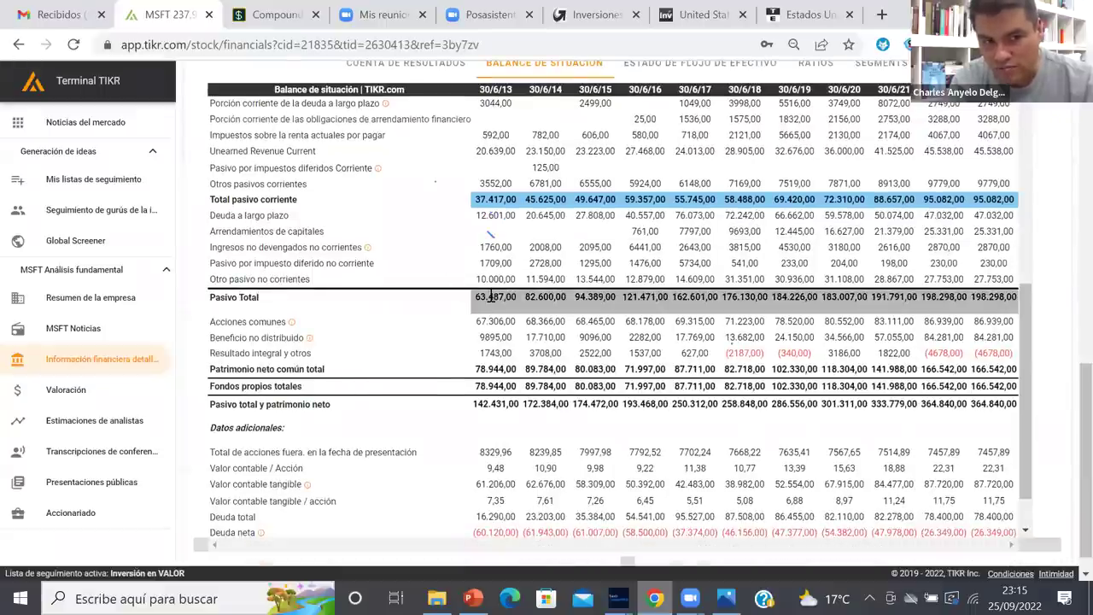
left_click(486, 213)
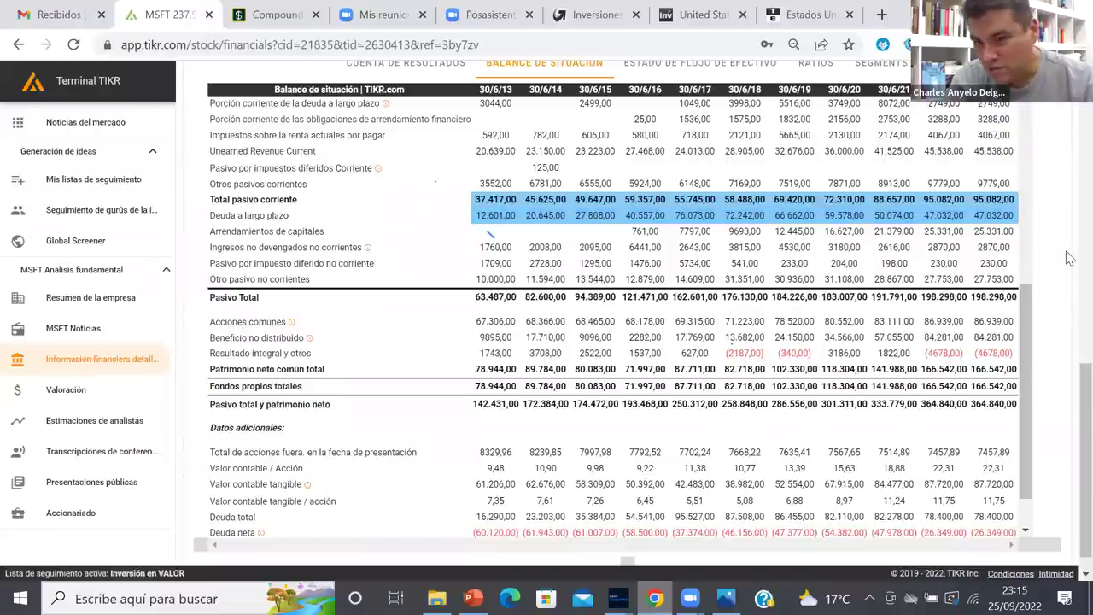
scroll(1067, 398, "up", 4)
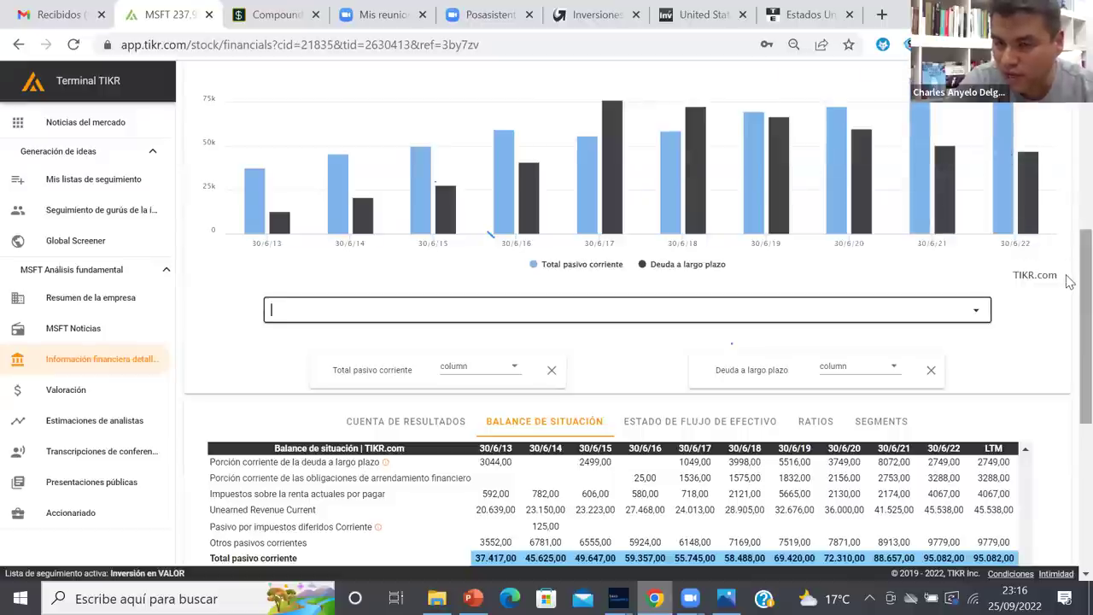
scroll(1067, 275, "up", 1)
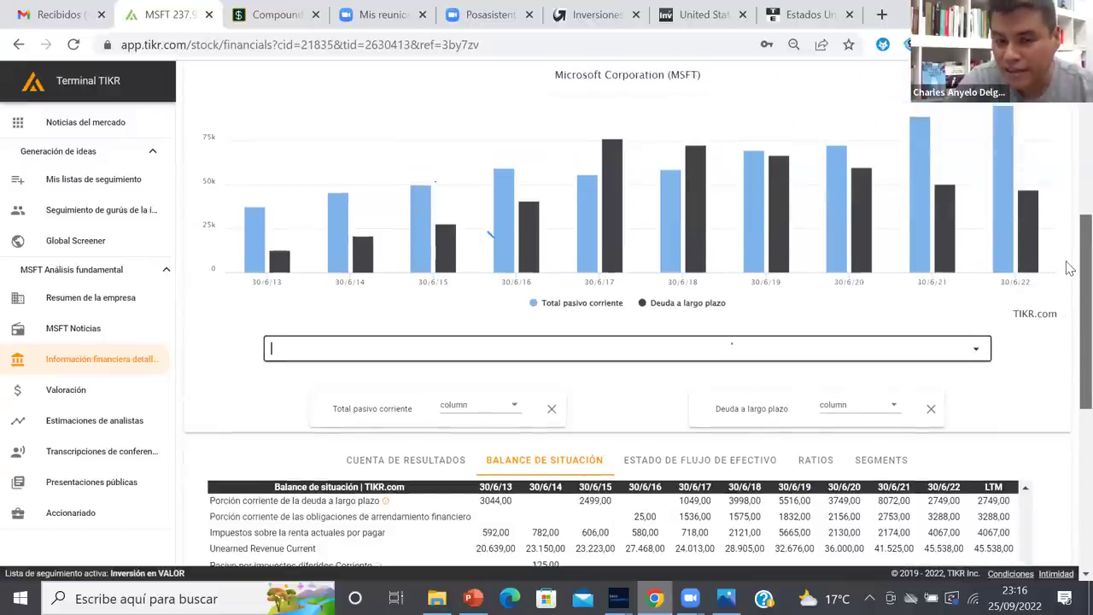
Remove the Total pasivo corriente and Deuda a largo plazo series to empty the chart
scroll(1067, 269, "down", 4)
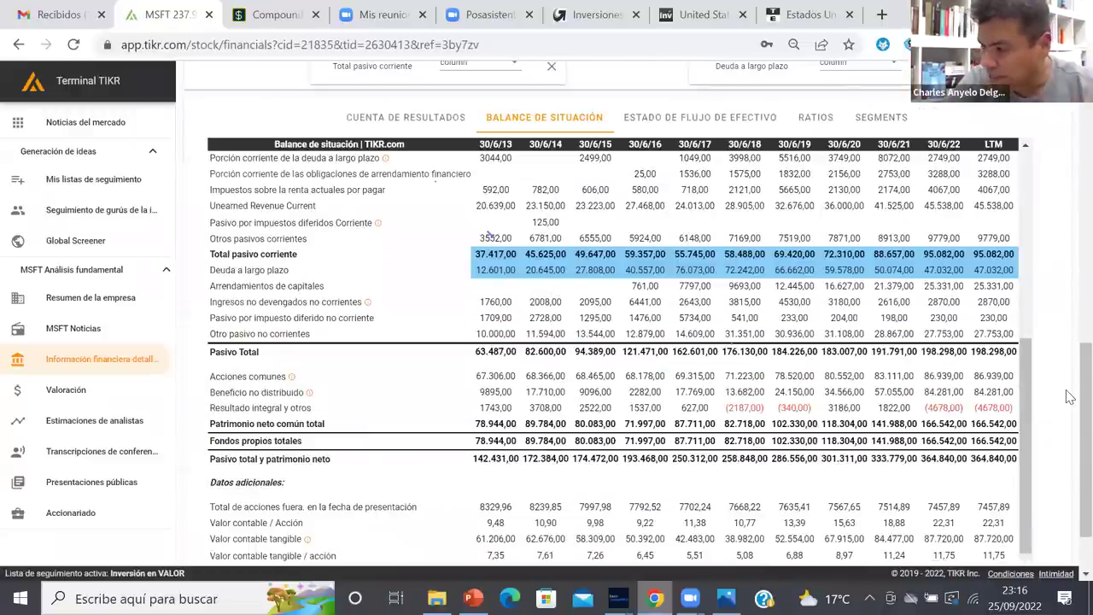
left_click(489, 253)
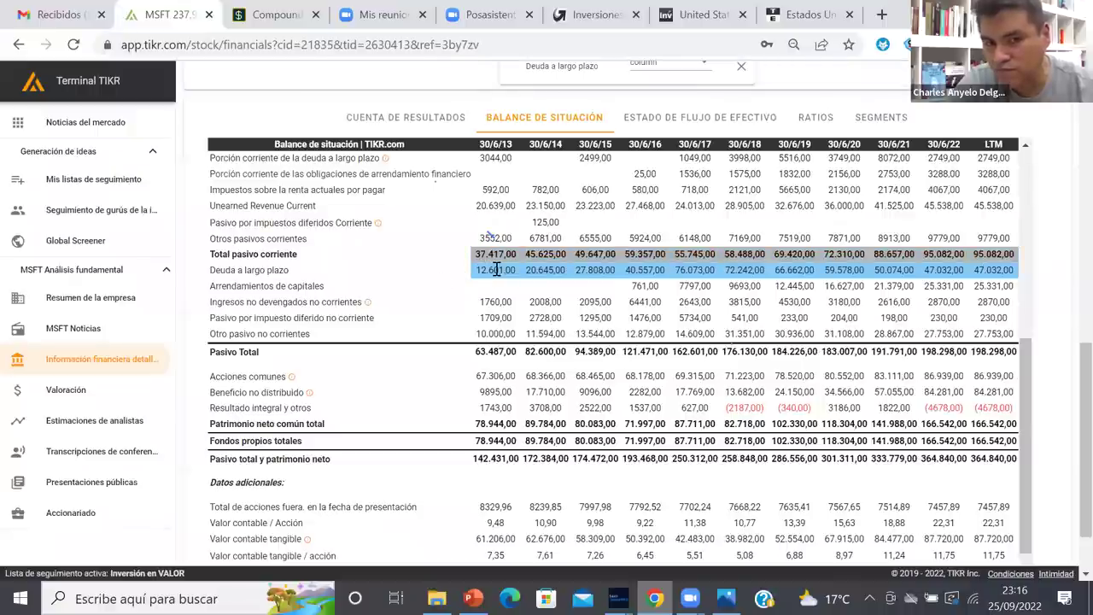
scroll(496, 270, "down", 1)
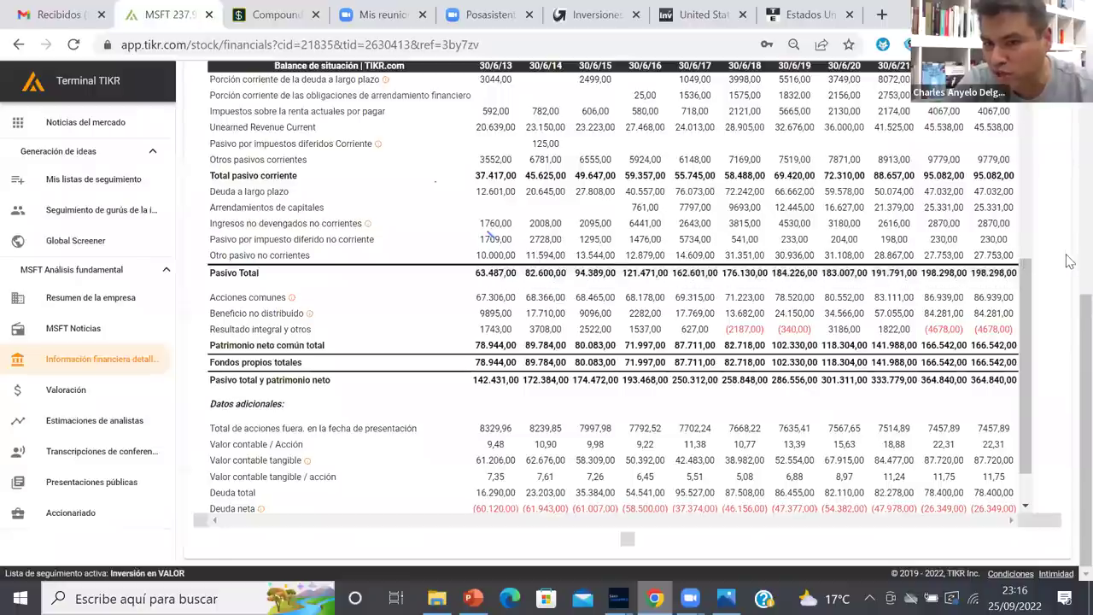
Open the annual cash flow statement (Estado de flujo de efectivo) and review its operating, investing and financing rows through Flujo de caja libre
left_click_drag(1031, 288, 1057, 273)
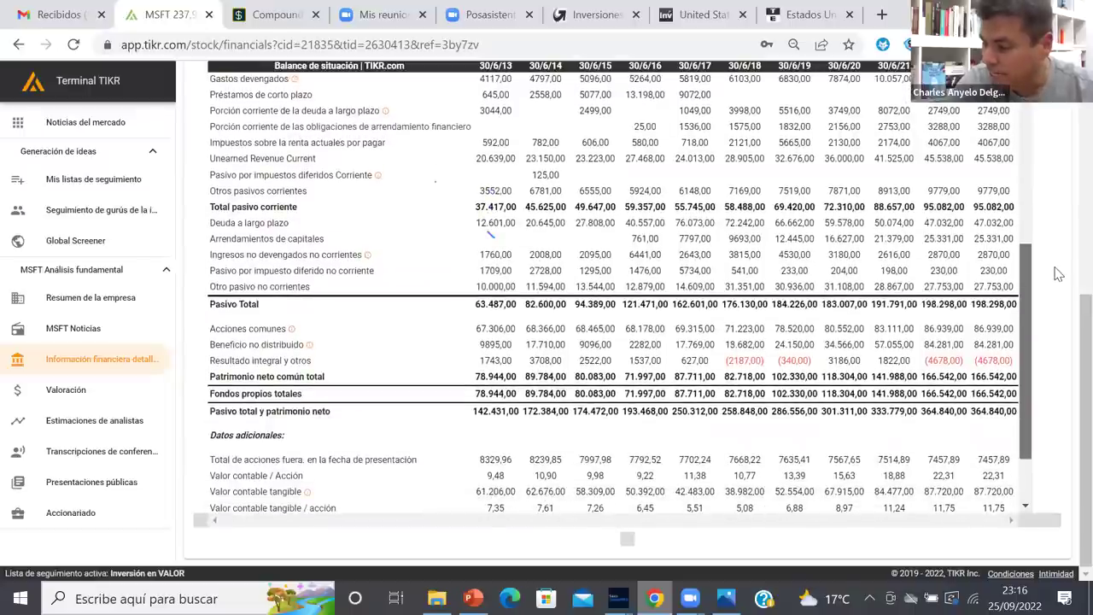
scroll(1056, 260, "up", 4)
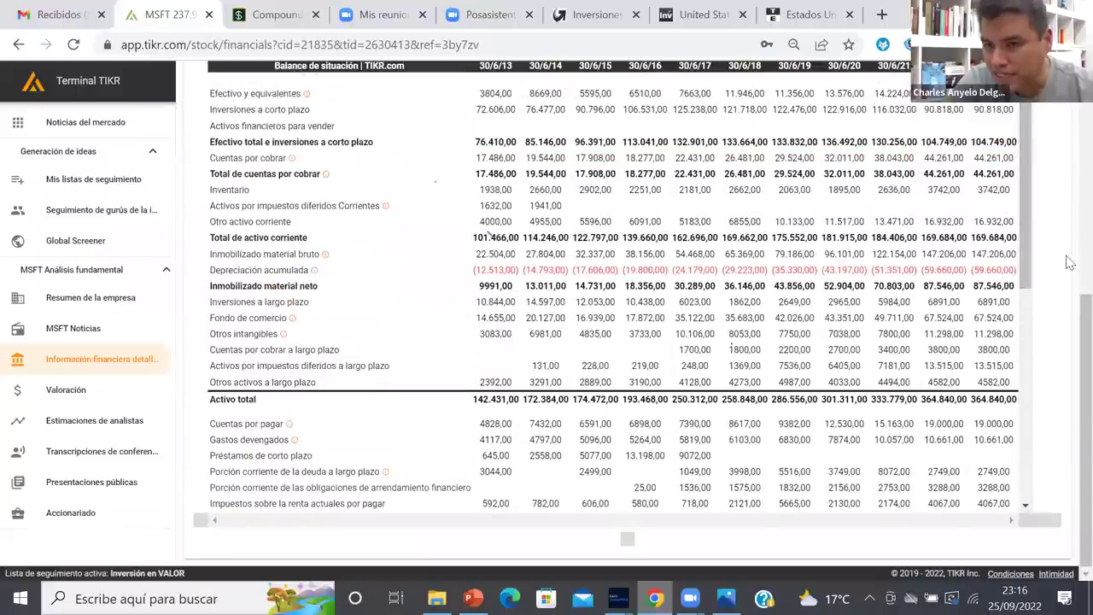
scroll(1069, 290, "up", 1)
scroll(1068, 280, "up", 3)
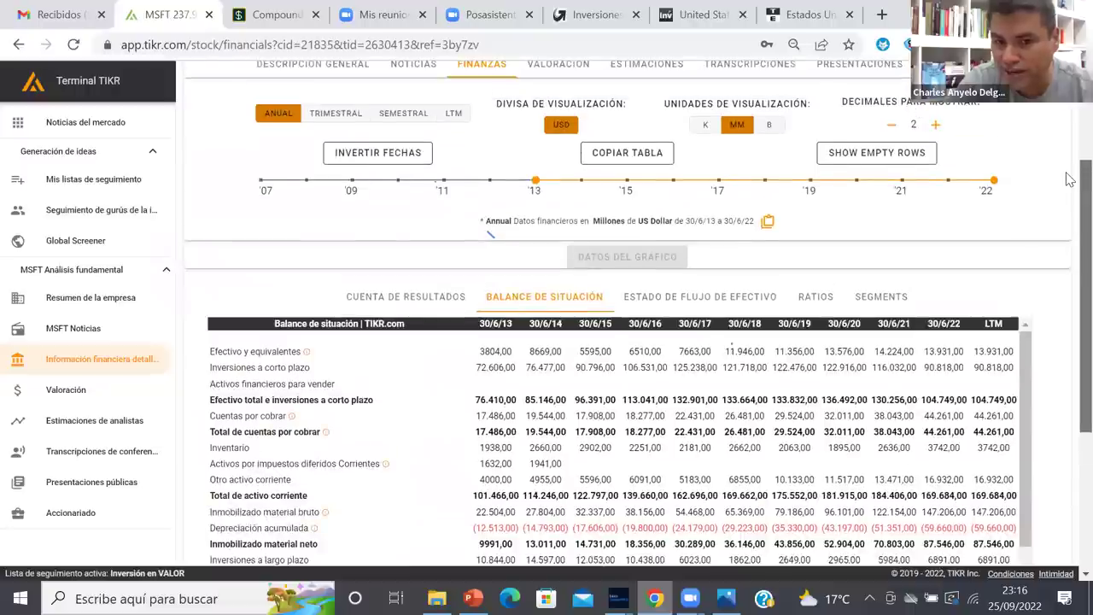
left_click(683, 299)
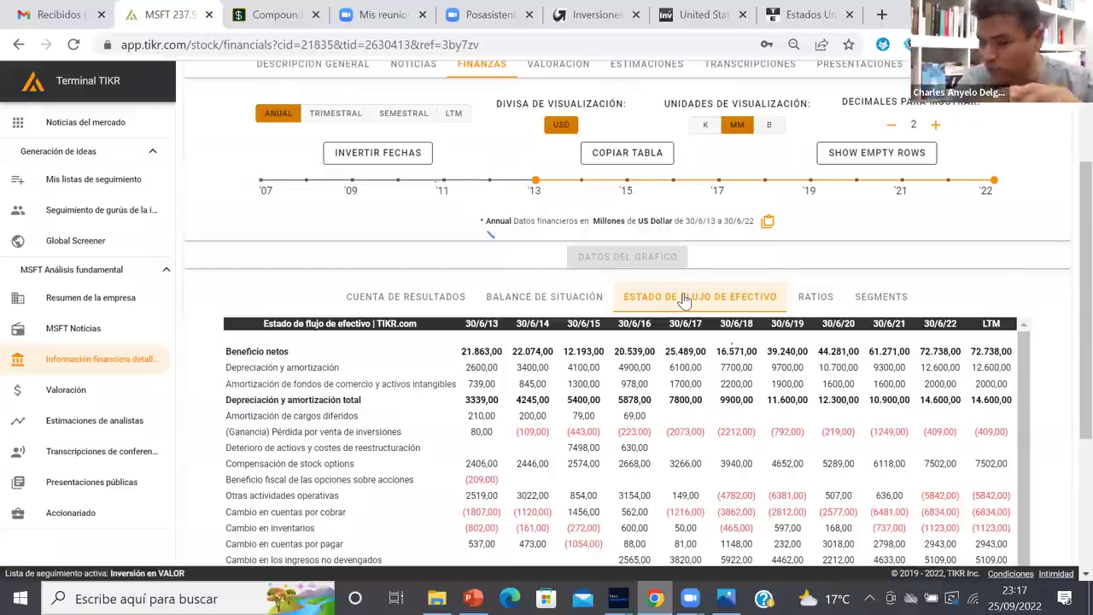
left_click(683, 299)
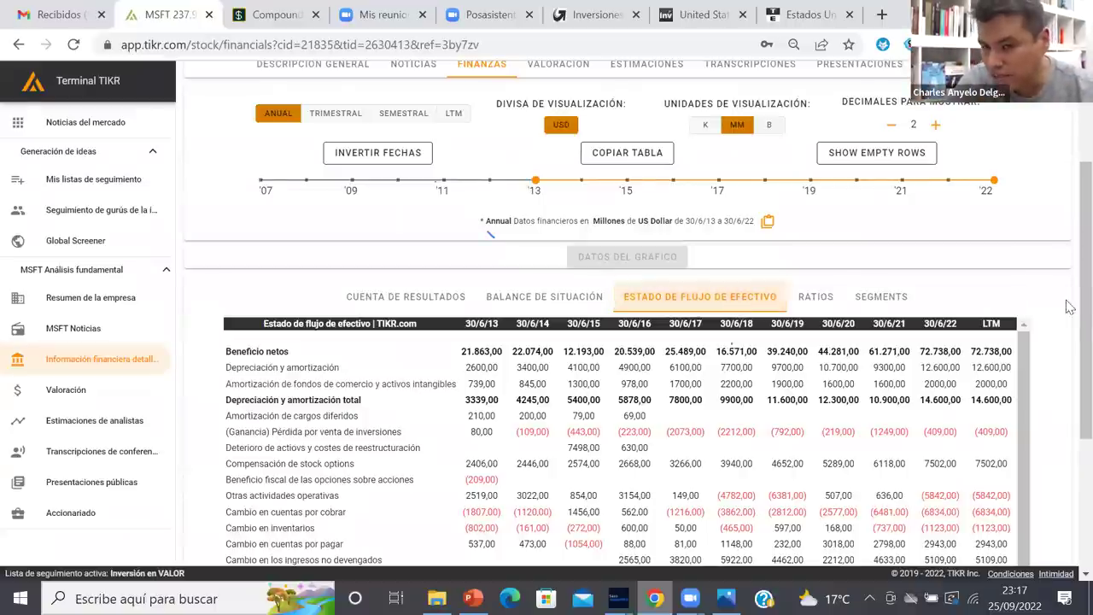
left_click_drag(1068, 272, 1069, 429)
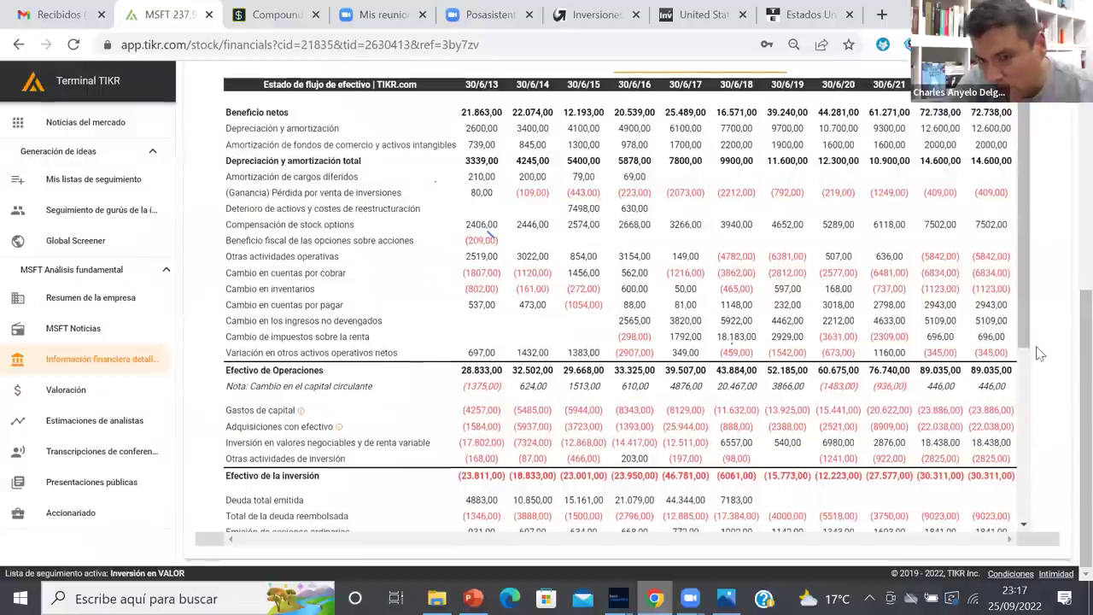
left_click_drag(1028, 324, 1024, 329)
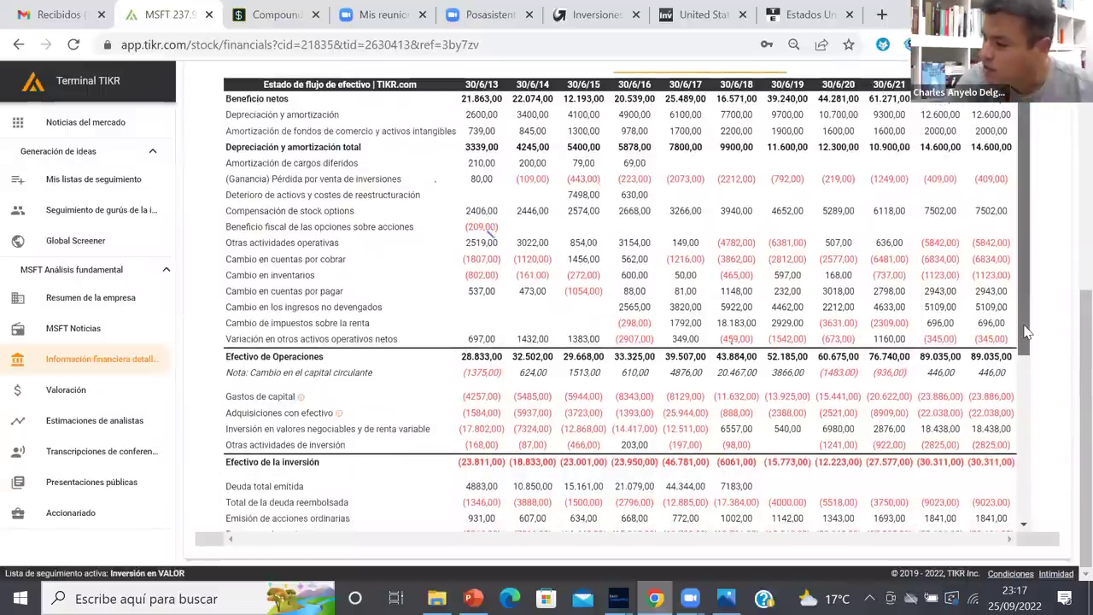
left_click_drag(1026, 333, 1028, 441)
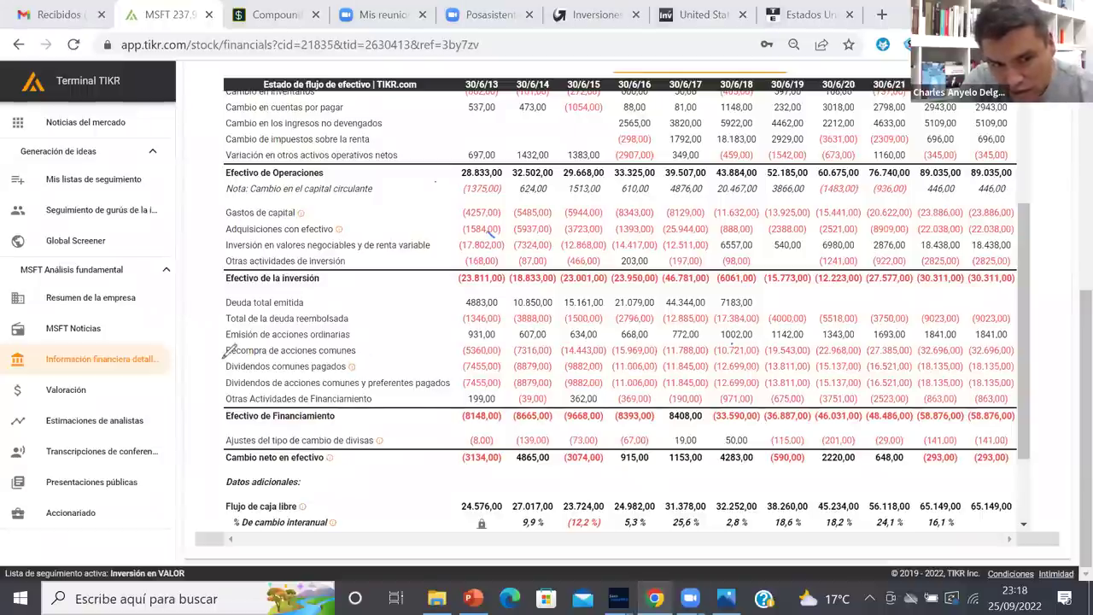
Underline the Recompra de acciones comunes row in green and mark an X beside Emisión de acciones ordinarias
left_click_drag(227, 357, 1035, 353)
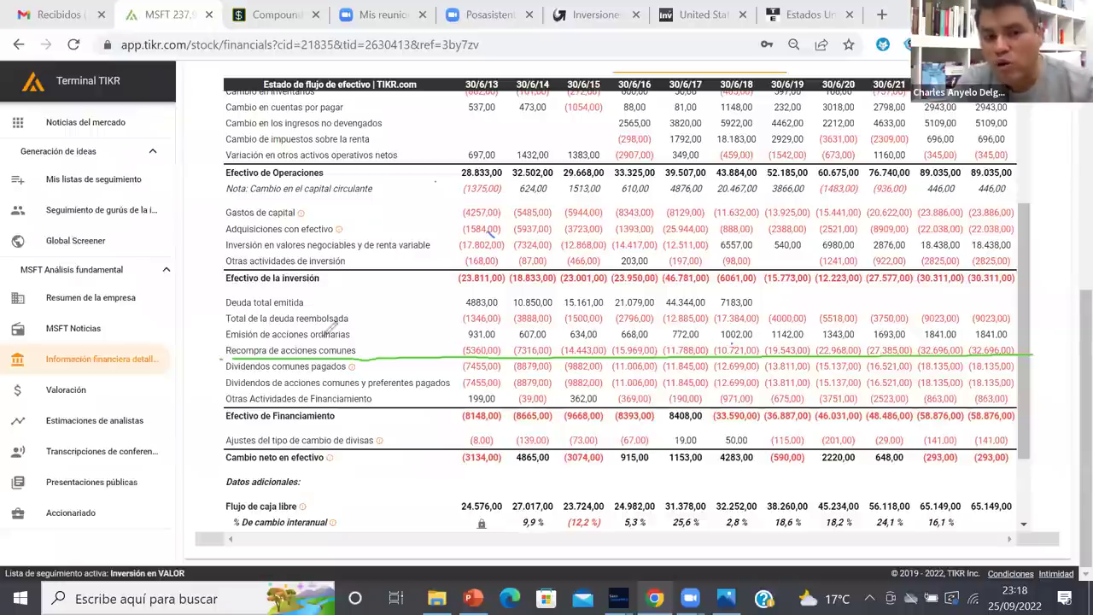
mouse_move(371, 339)
left_mouse_down()
mouse_move(381, 323)
mouse_move(384, 342)
left_mouse_up()
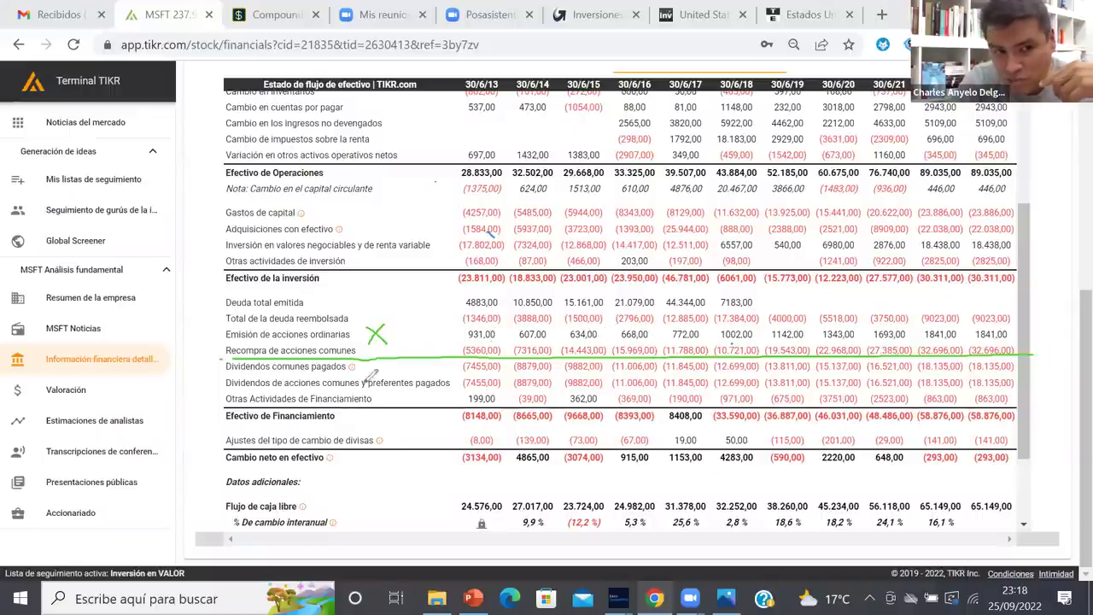
Underline the Dividendos comunes pagados row, outline its 30/6/22 and LTM values, and erase all the annotations
left_click_drag(222, 373, 1033, 365)
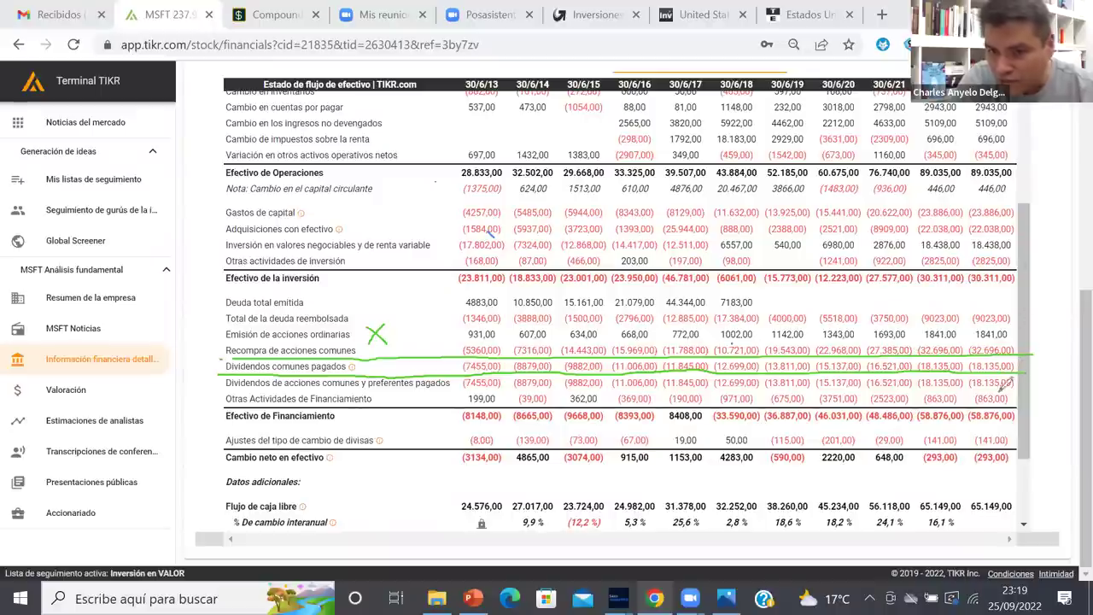
mouse_move(972, 372)
left_mouse_down()
mouse_move(1014, 374)
mouse_move(1024, 350)
left_mouse_up()
mouse_move(921, 348)
left_mouse_down()
mouse_move(943, 372)
mouse_move(985, 367)
left_mouse_up()
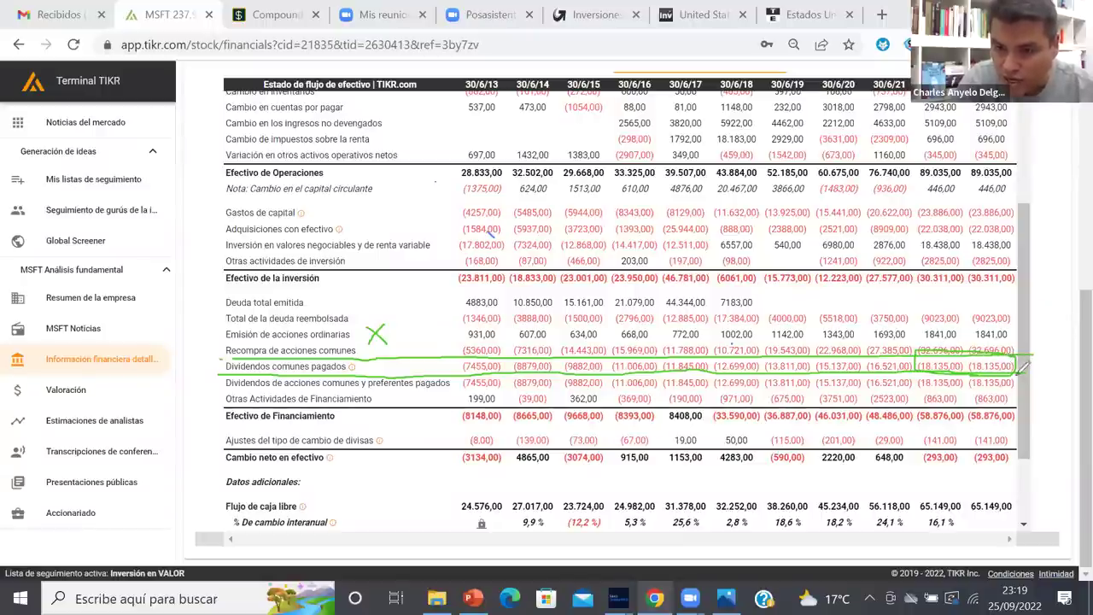
mouse_move(980, 364)
left_mouse_down()
mouse_move(1017, 367)
mouse_move(997, 348)
mouse_move(968, 365)
mouse_move(1023, 357)
left_mouse_up()
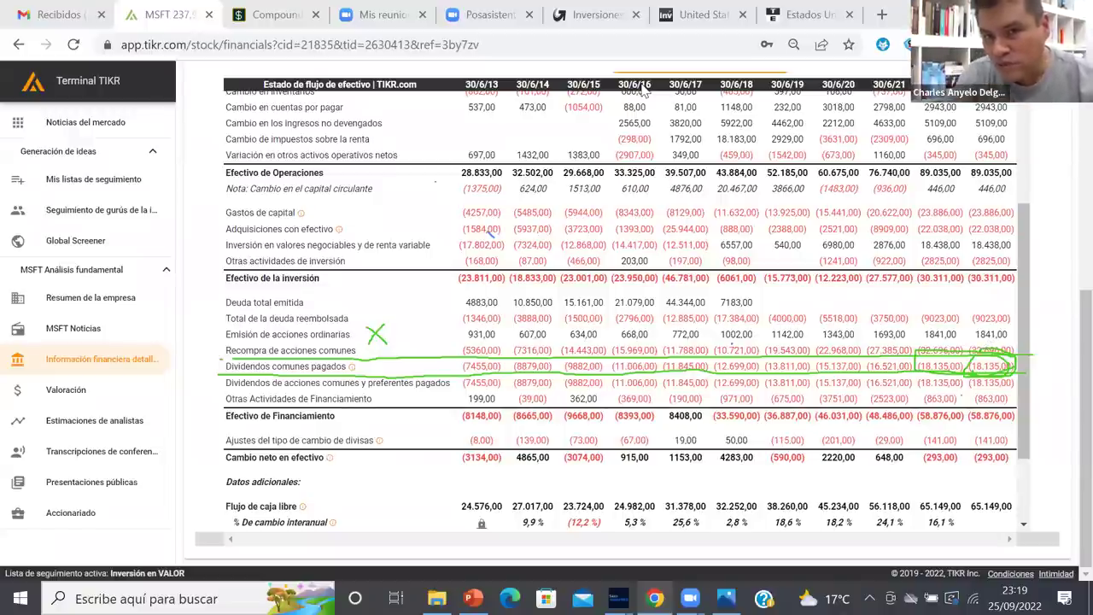
key("e")
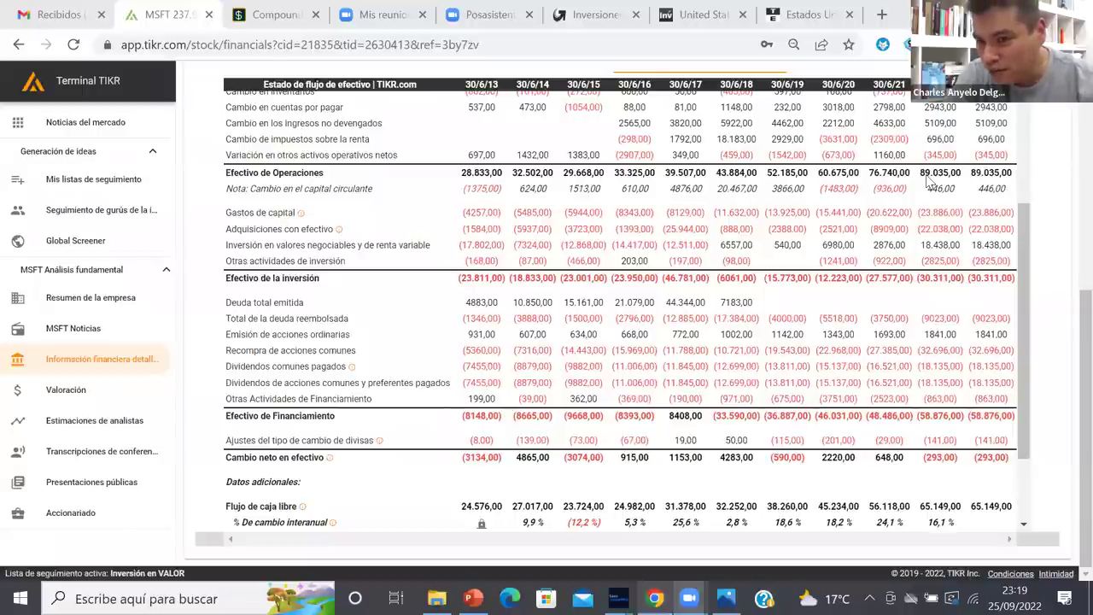
Open Microsoft's valuation page (Valoración) and view its quarterly Múltiplos table
scroll(1070, 210, "up", 4)
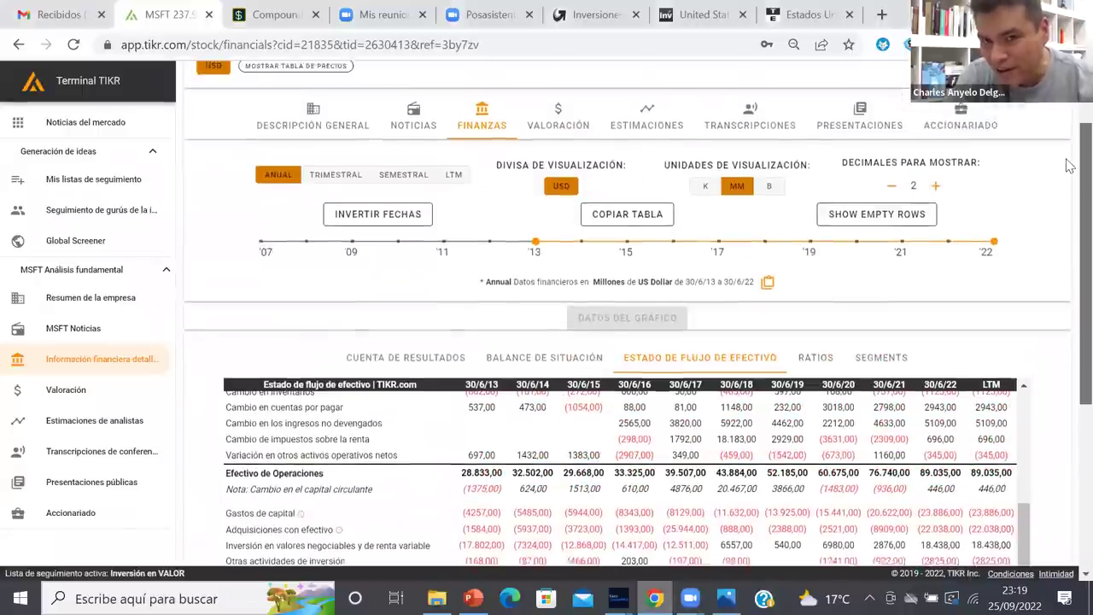
scroll(1070, 166, "up", 2)
scroll(1067, 183, "down", 1)
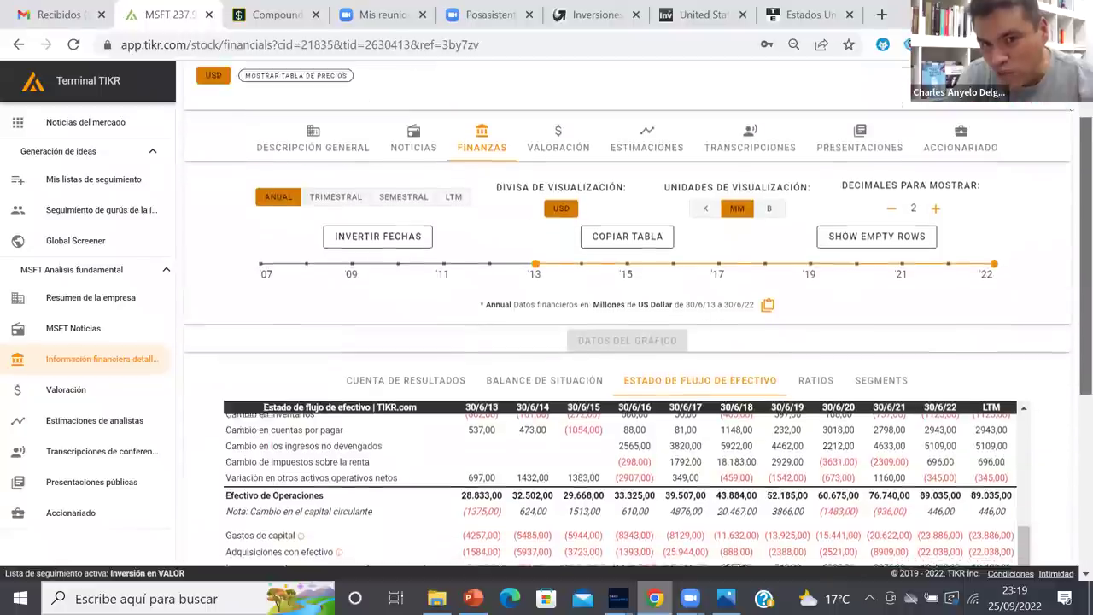
scroll(1067, 182, "up", 1)
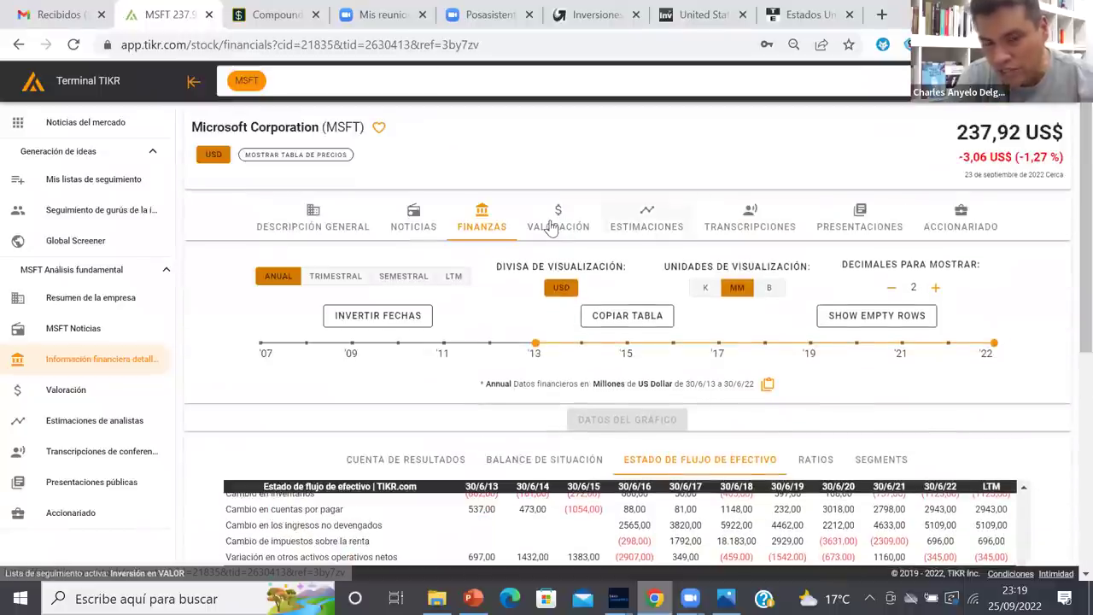
left_click(551, 223)
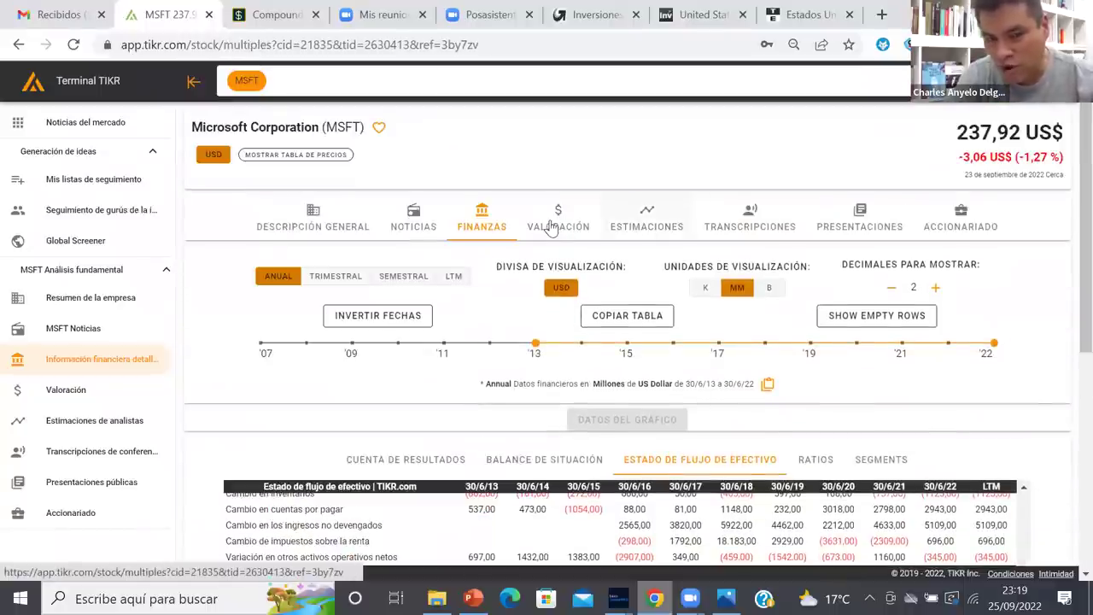
scroll(563, 222, "down", 1)
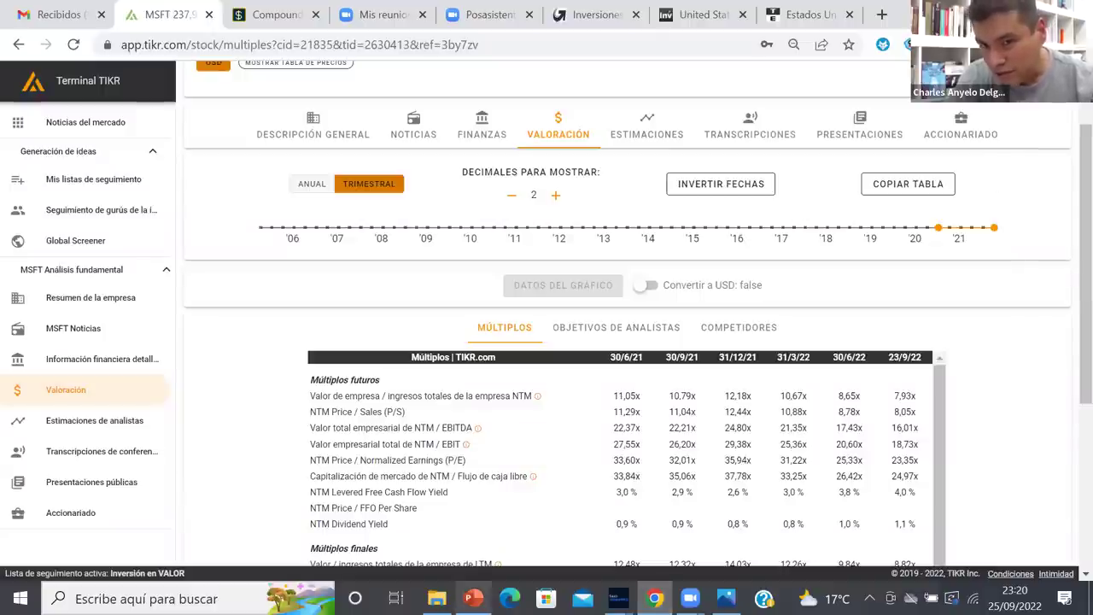
Show Microsoft's multiples annually and extend the date range back to 31/12/12 to view the Múltiplos futuros and Múltiplos finales rows
left_click(309, 184)
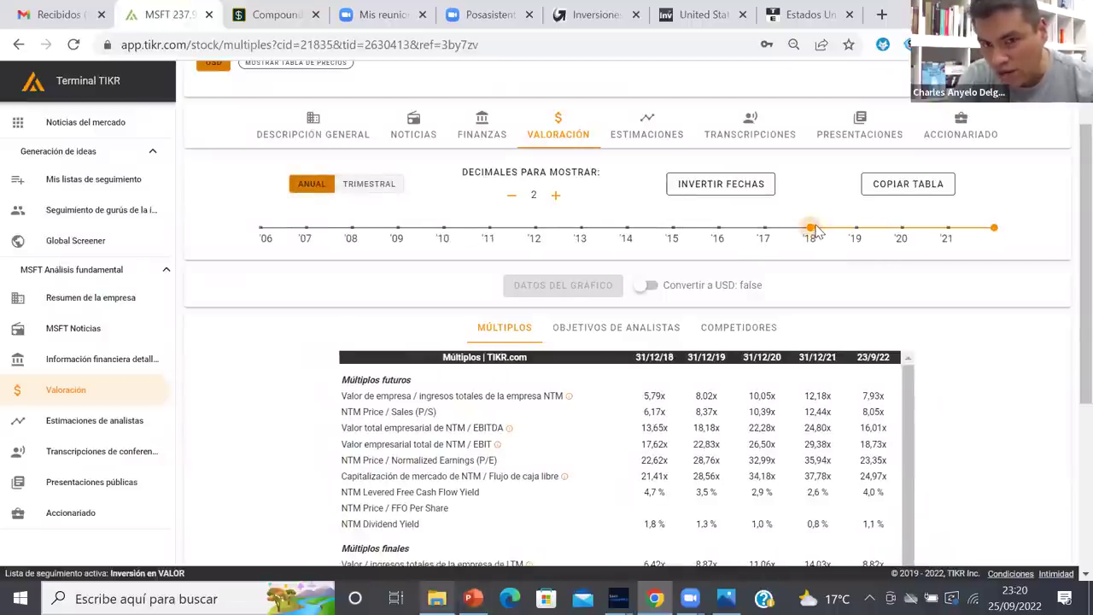
left_click_drag(809, 227, 549, 240)
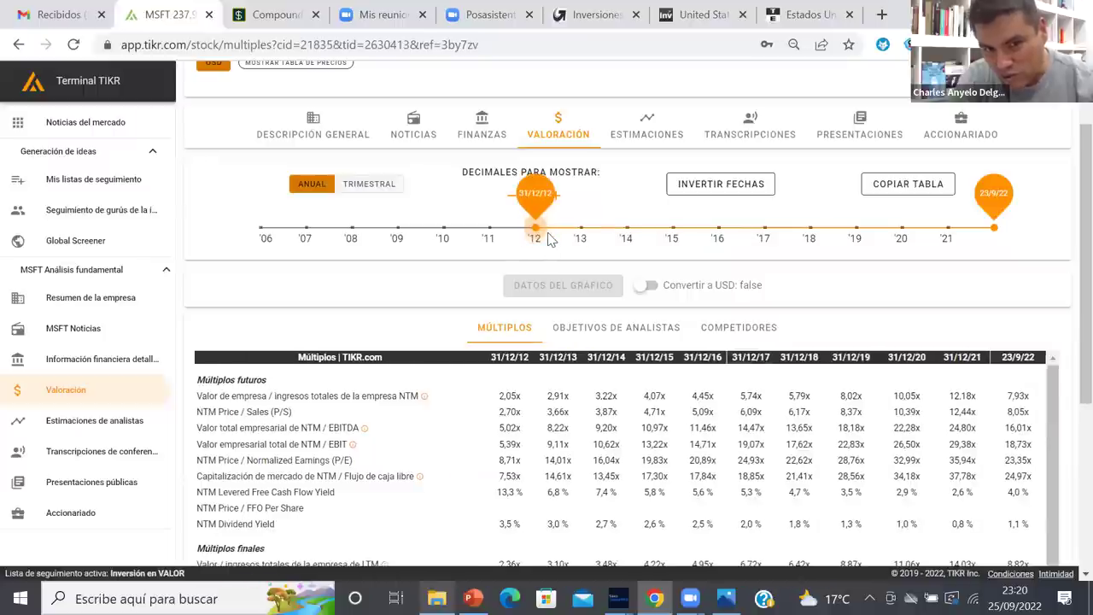
mouse_move(536, 230)
left_mouse_down()
mouse_move(489, 235)
mouse_move(531, 235)
left_mouse_up()
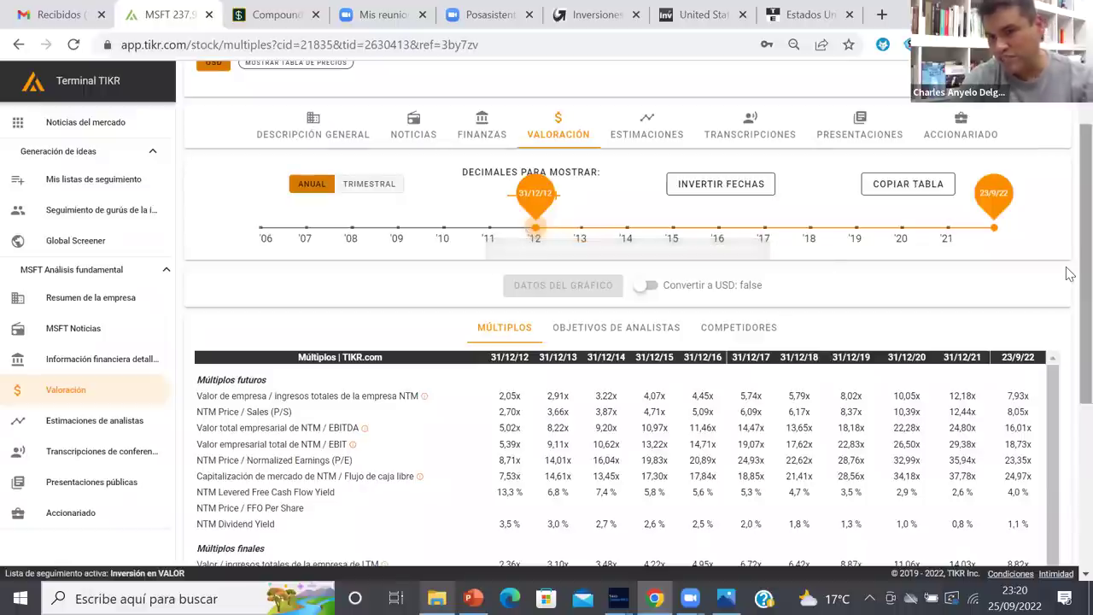
scroll(1070, 271, "down", 1)
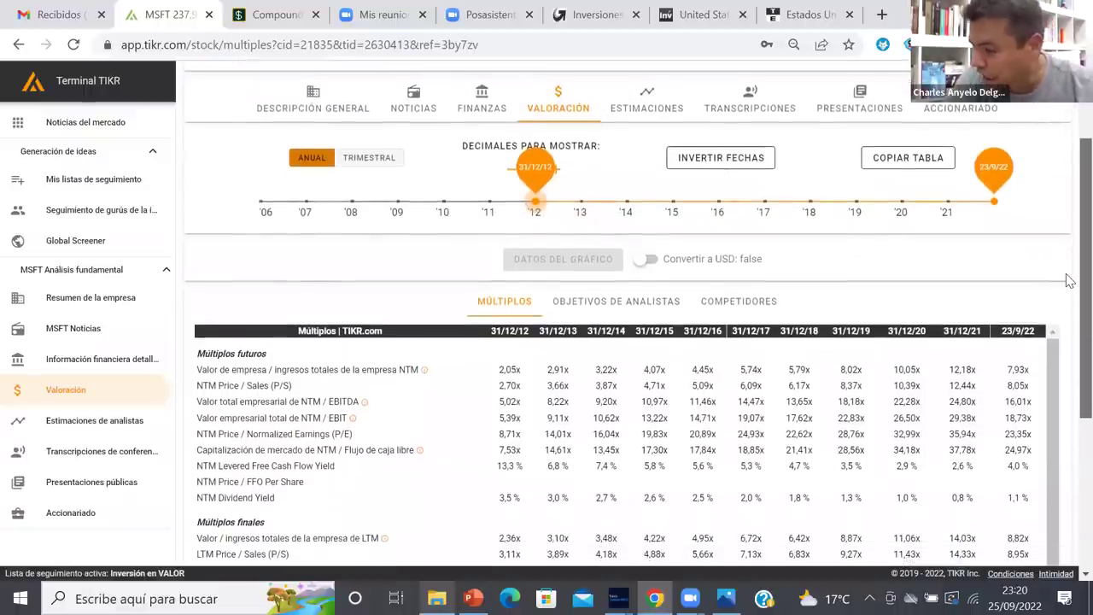
scroll(1070, 290, "down", 2)
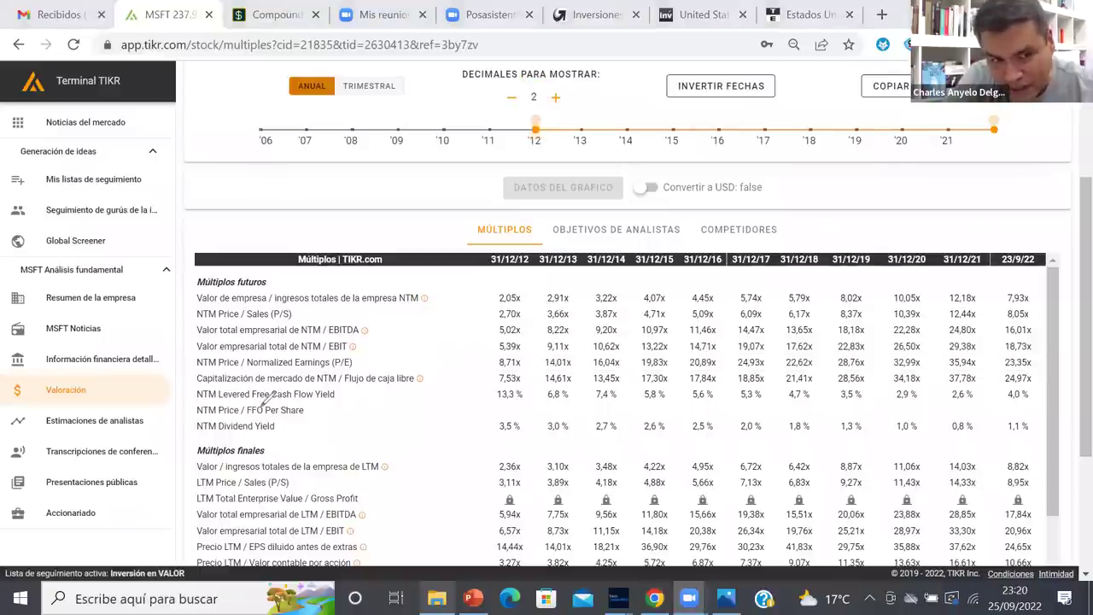
Underline the NTM Price / Normalized Earnings (P/E) row in green, circle its 31/12/21 and 31/12/16–31/12/17 values, and erase all the annotations
left_click_drag(227, 371, 358, 368)
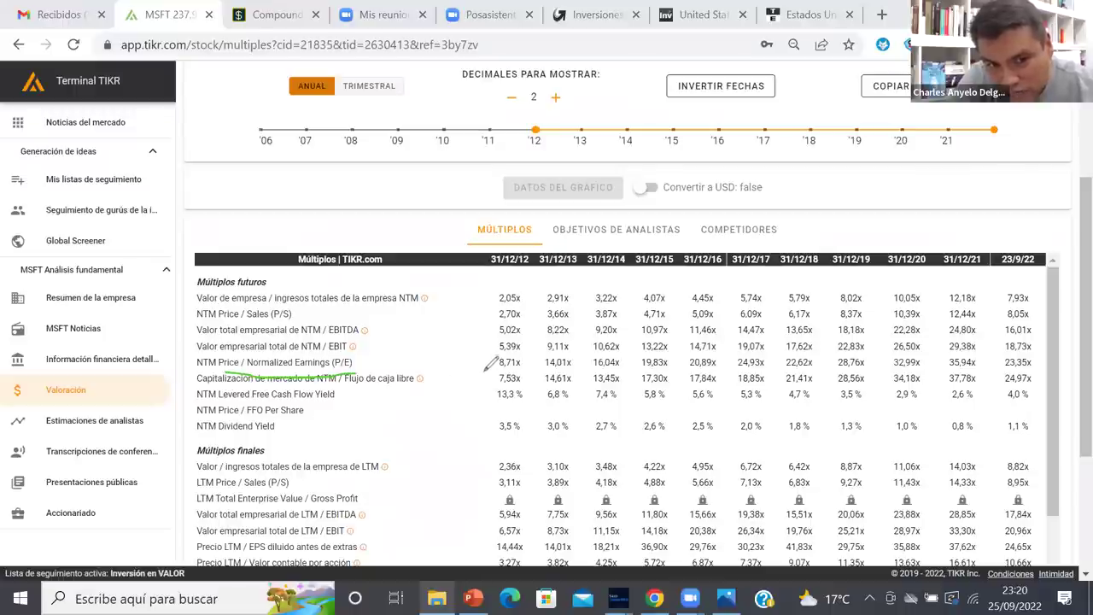
left_click_drag(484, 371, 725, 363)
left_click_drag(756, 353, 1047, 365)
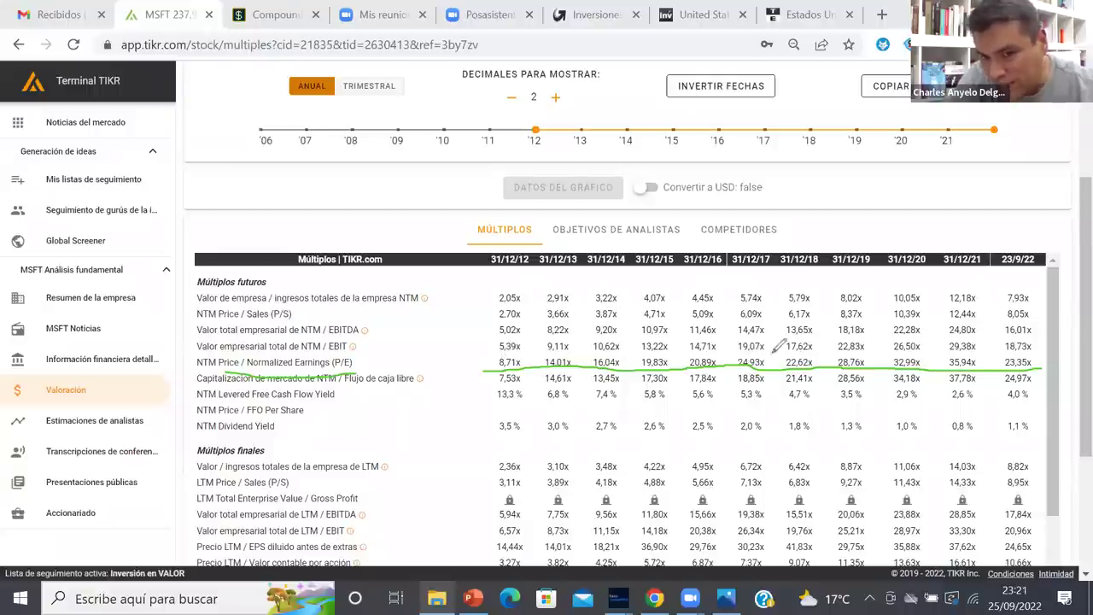
mouse_move(945, 367)
left_mouse_down()
mouse_move(985, 366)
mouse_move(970, 343)
mouse_move(939, 354)
mouse_move(948, 367)
left_mouse_up()
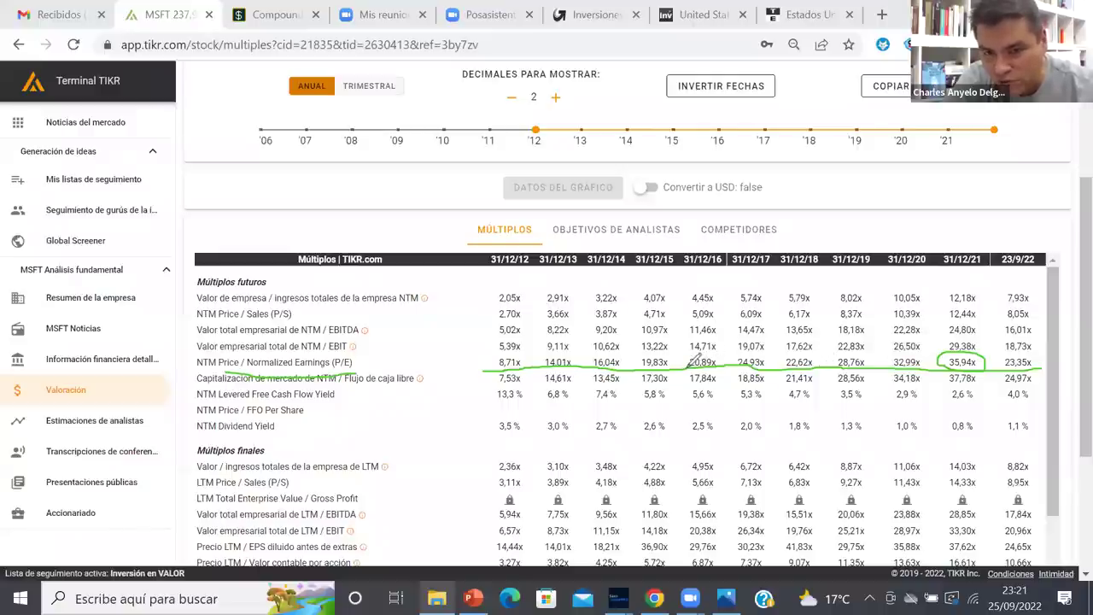
mouse_move(773, 360)
left_mouse_down()
mouse_move(779, 346)
mouse_move(717, 339)
mouse_move(686, 369)
left_mouse_up()
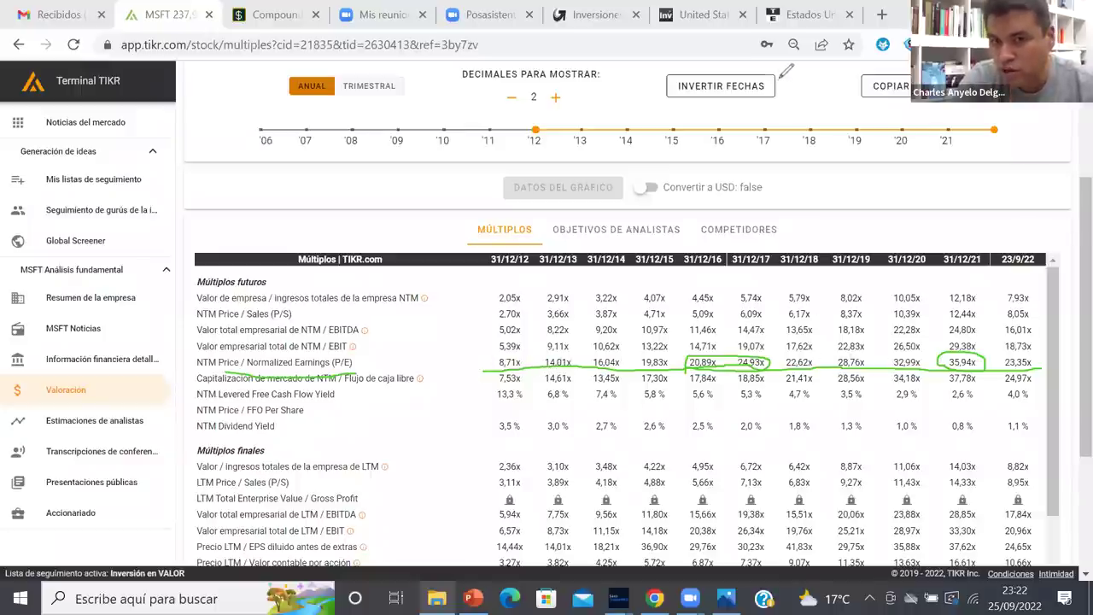
key("Escape")
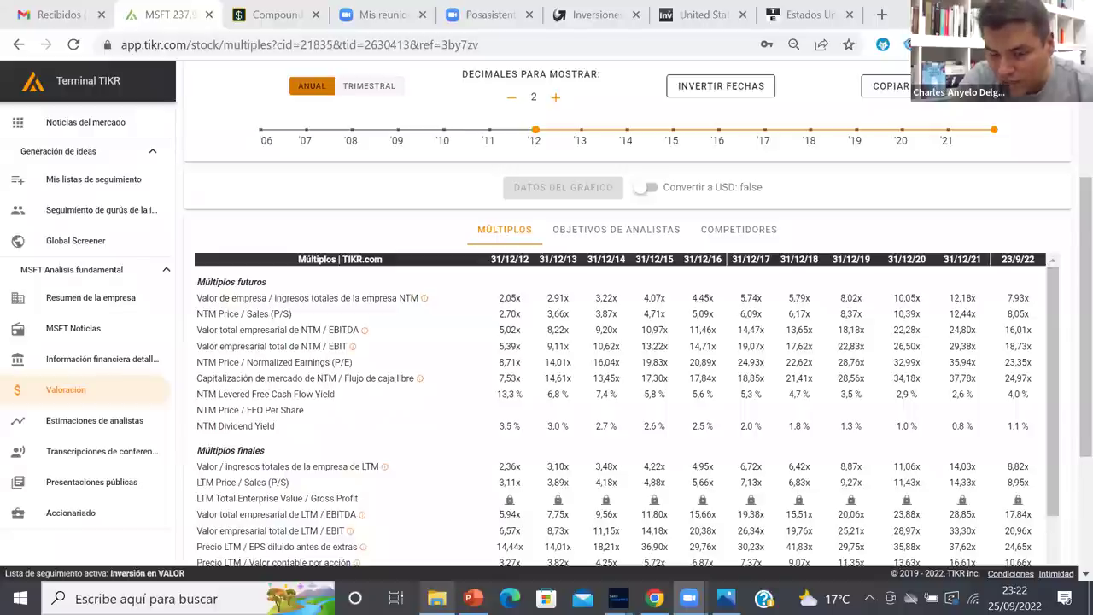
Switch to the trading platform's chart window, load the Microsoft Corp. stock (MSFT:xnas, Acciones), and set its period to 1 mes : 10 años
mouse_move(617, 598)
left_click(574, 540)
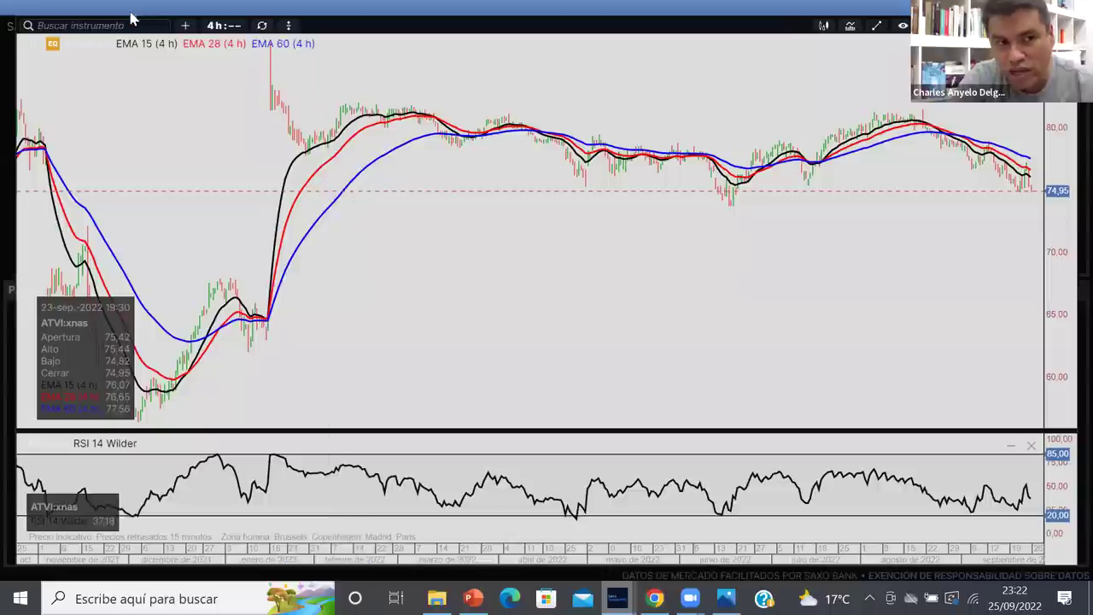
type("msft")
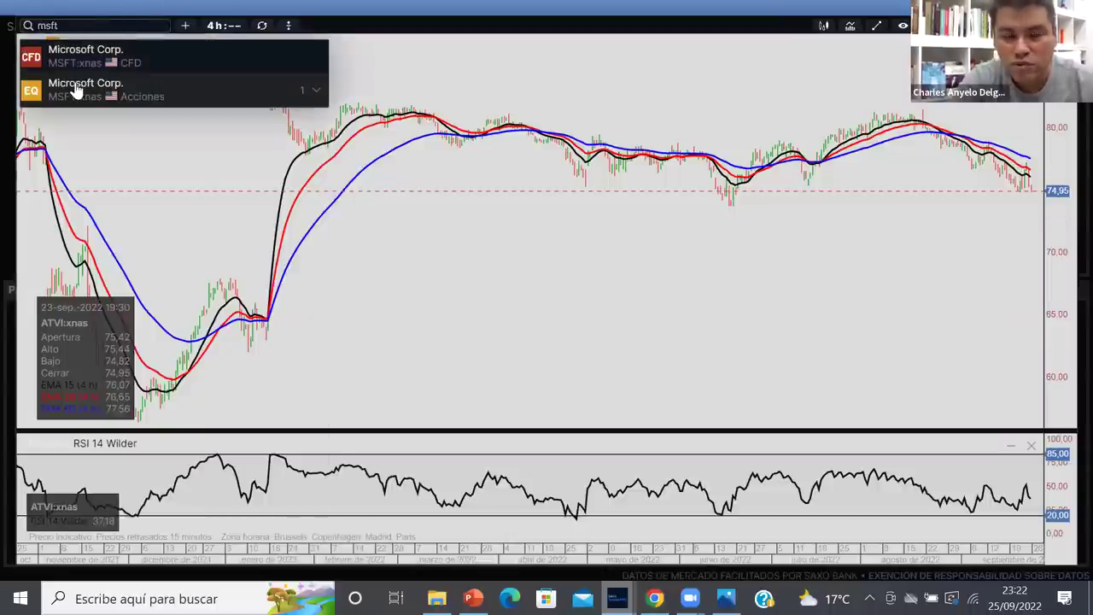
left_click(77, 83)
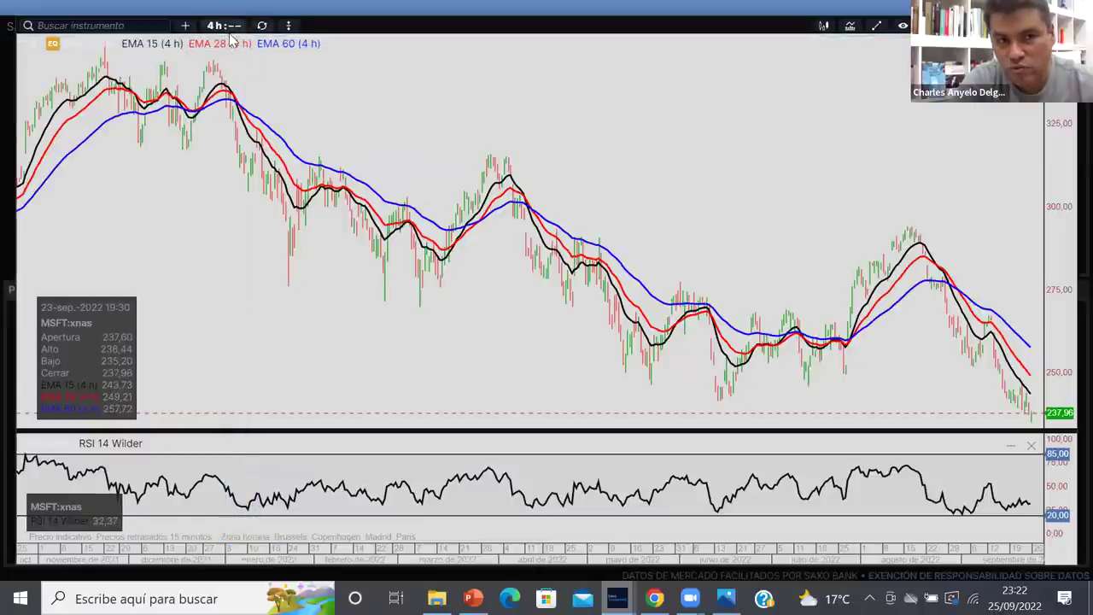
left_click(226, 28)
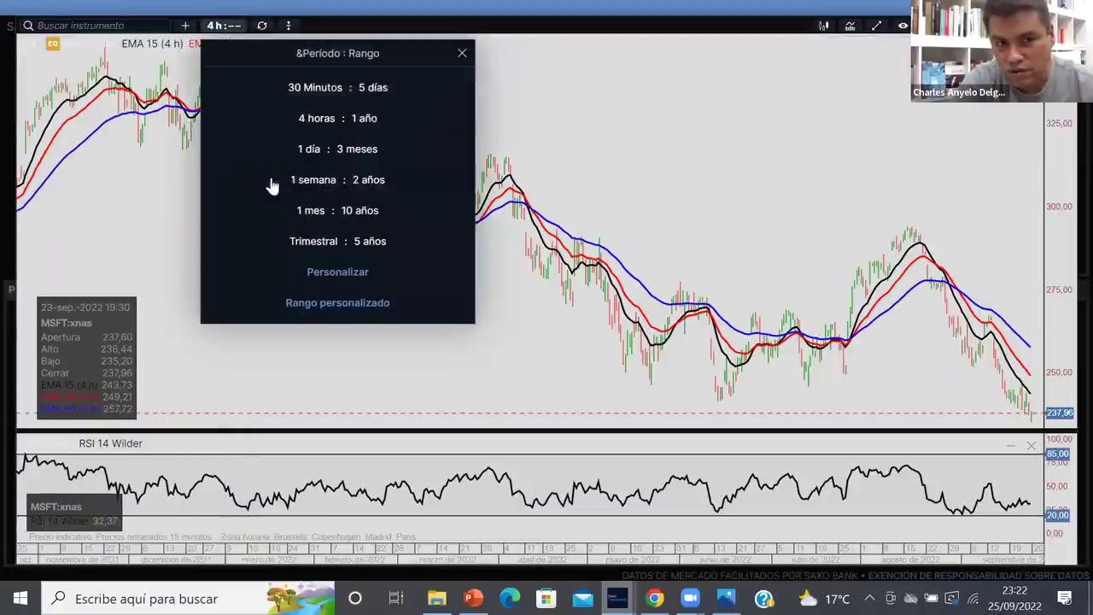
left_click(309, 210)
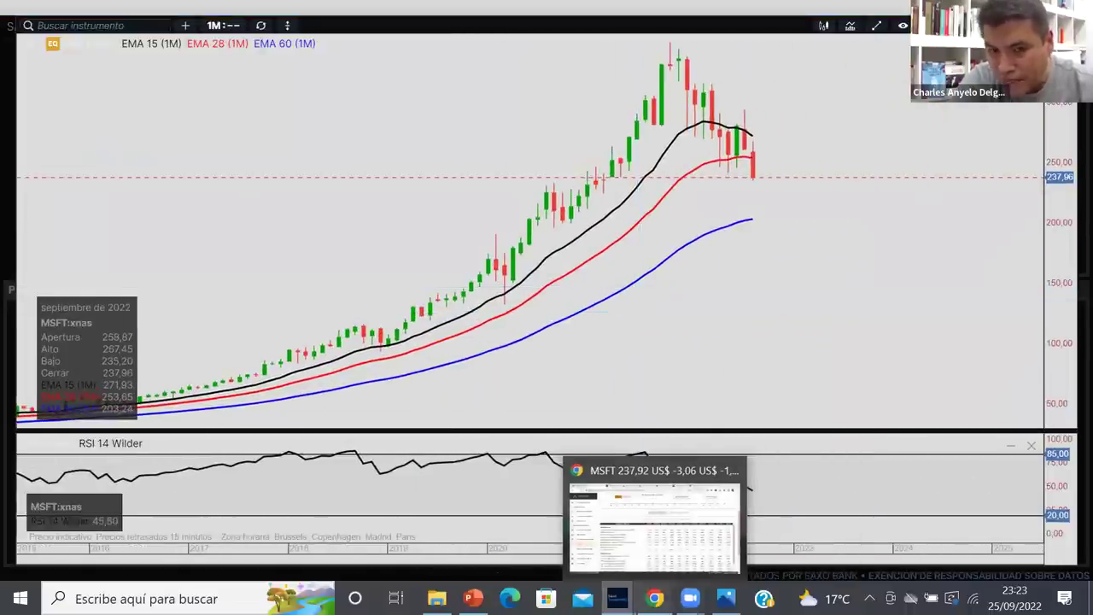
Return to TIKR in Chrome and review the annual Múltiplos table from Múltiplos futuros through Factores de precio
left_click(658, 595)
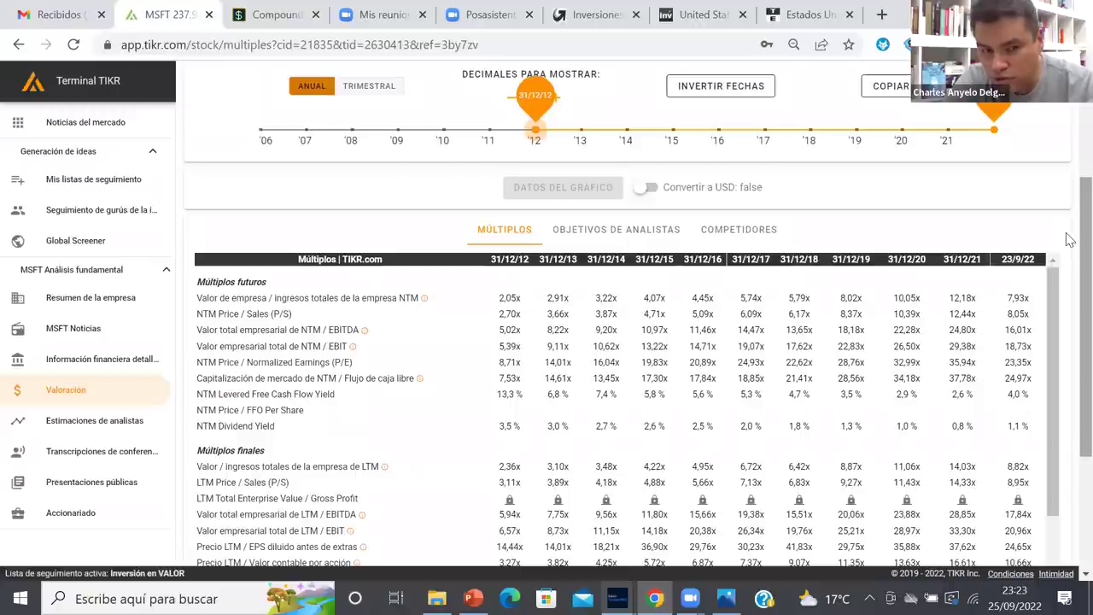
scroll(1070, 240, "down", 2)
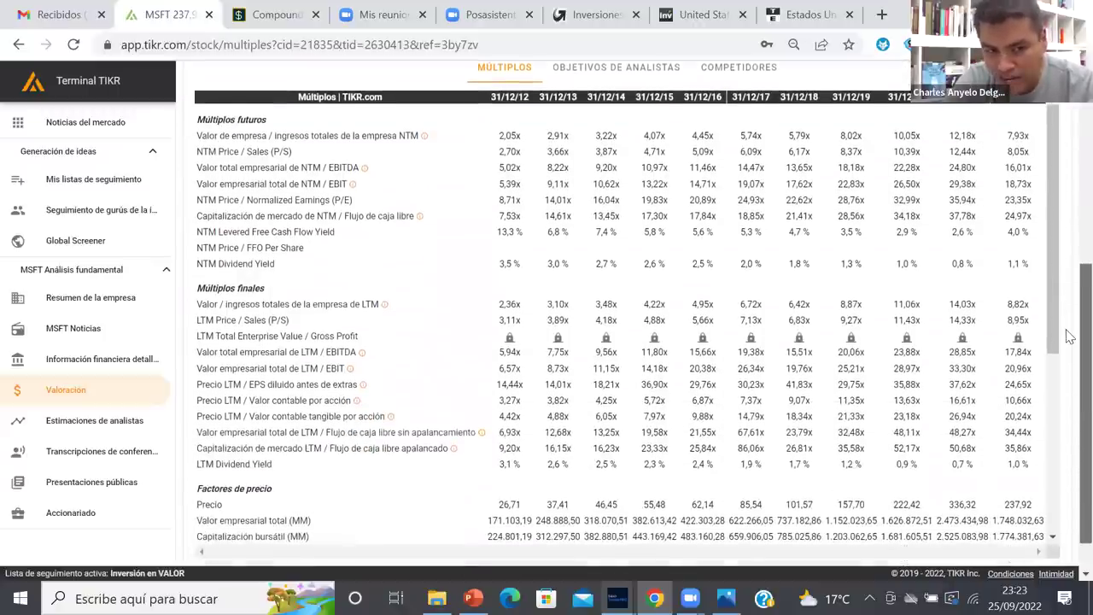
scroll(1067, 336, "down", 1)
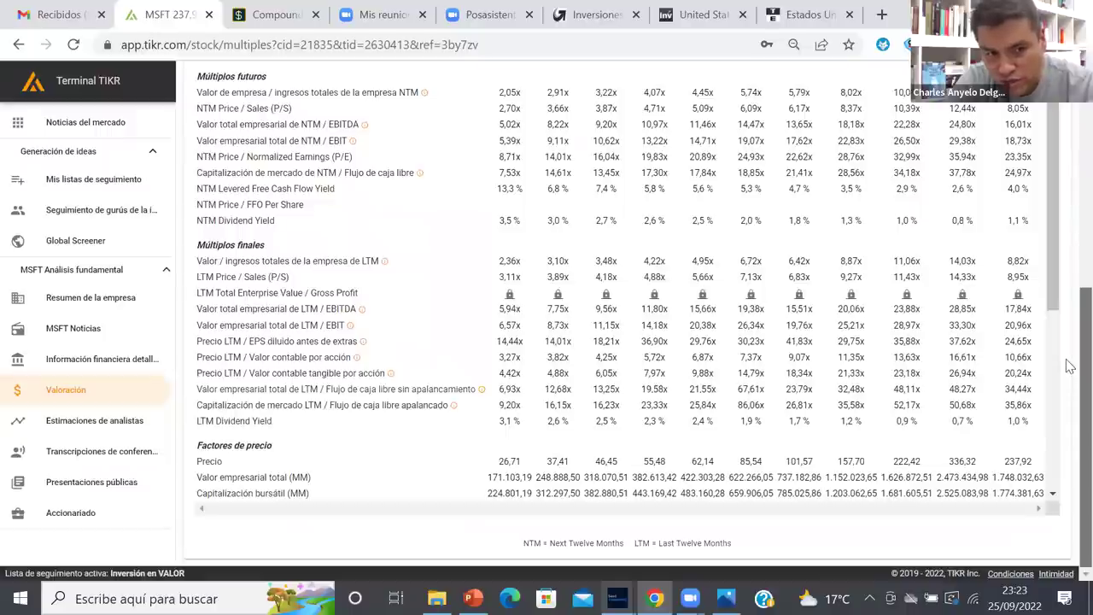
scroll(1067, 341, "up", 1)
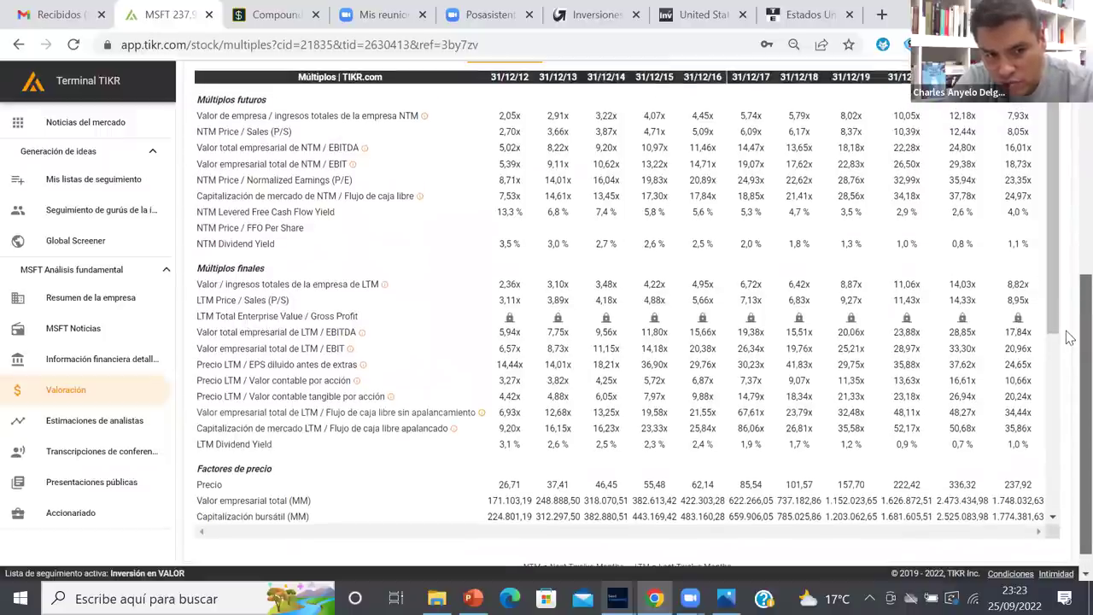
scroll(1068, 334, "up", 2)
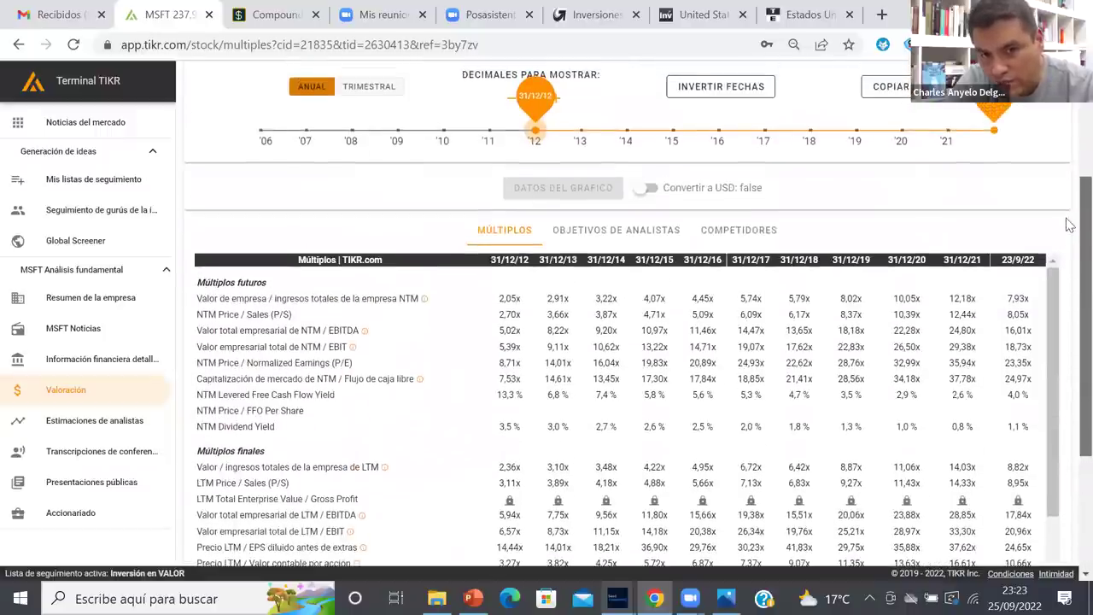